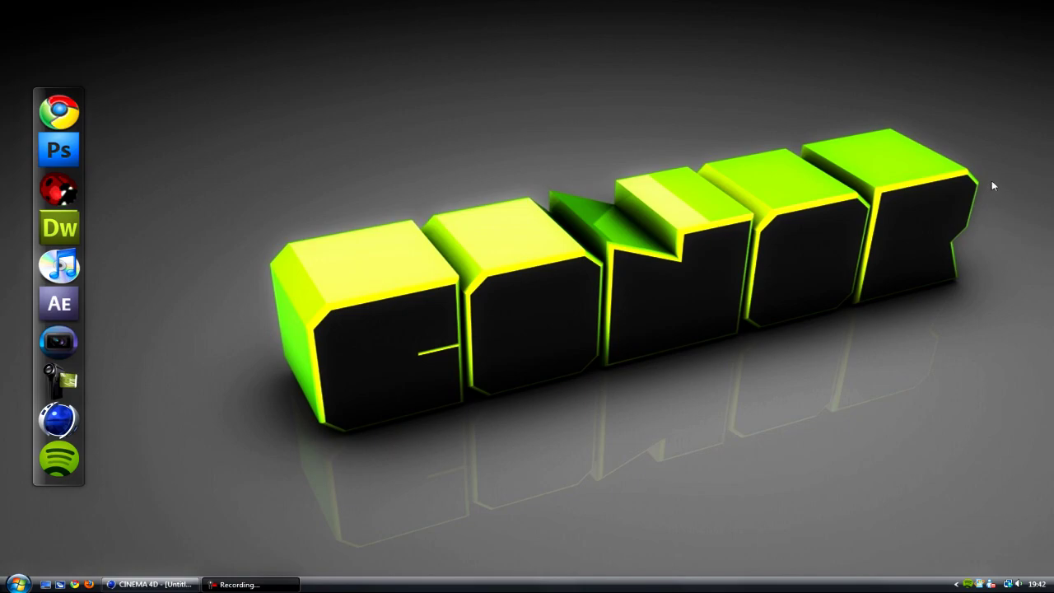
- Restore the Cinema 4D window over the desktop, showing the empty untitled scene
{"action": "left_click_drag", "start_coordinate": [982, 29], "coordinate": [661, 295]}
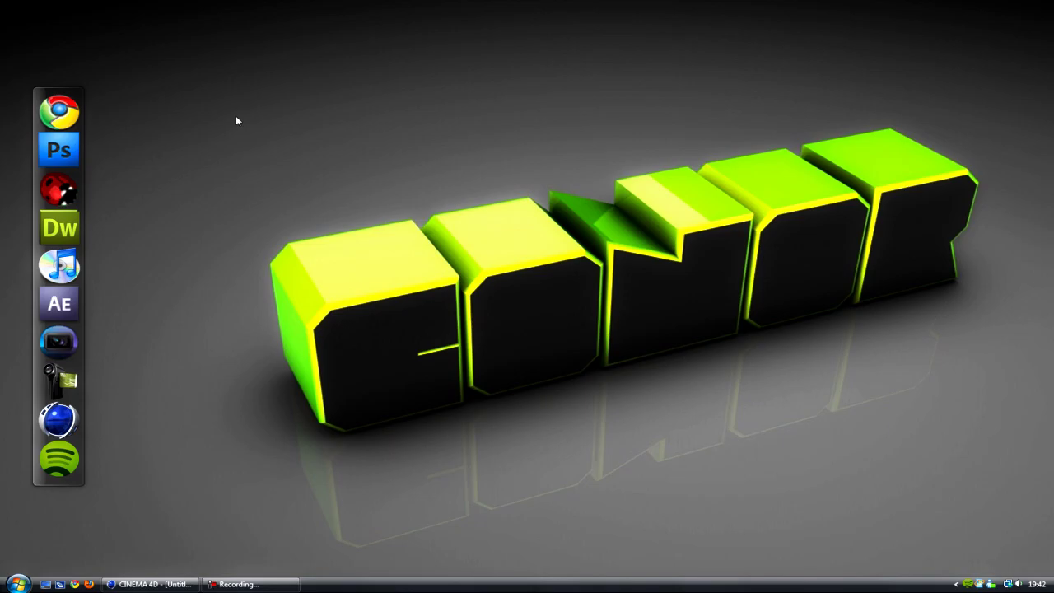
{"action": "left_click", "coordinate": [151, 583]}
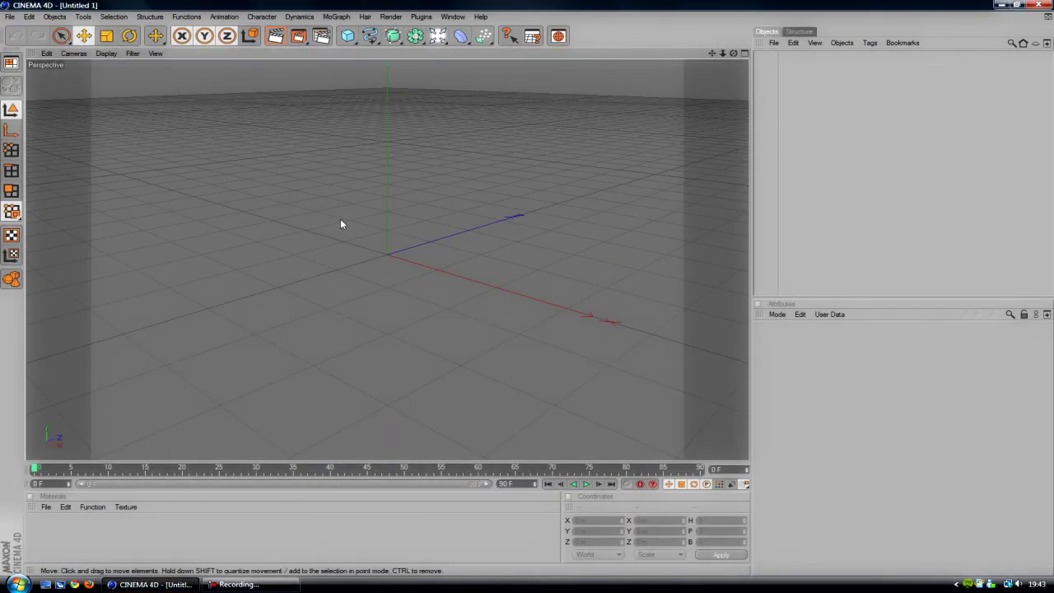
- Add a MoGraph Text object and change its text to 'conor'
{"action": "left_click", "coordinate": [336, 16]}
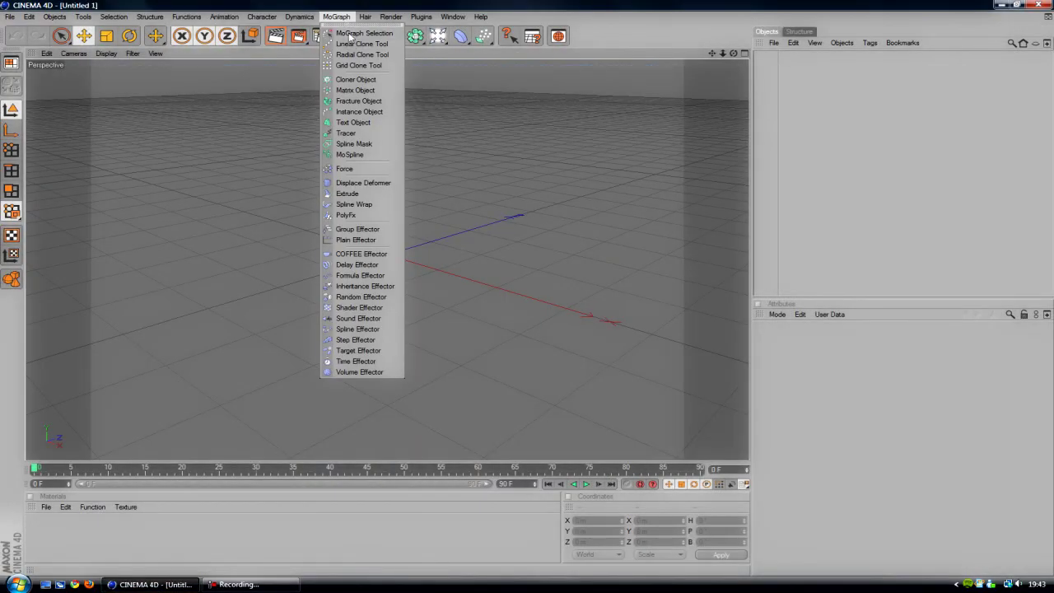
{"action": "left_click", "coordinate": [354, 123]}
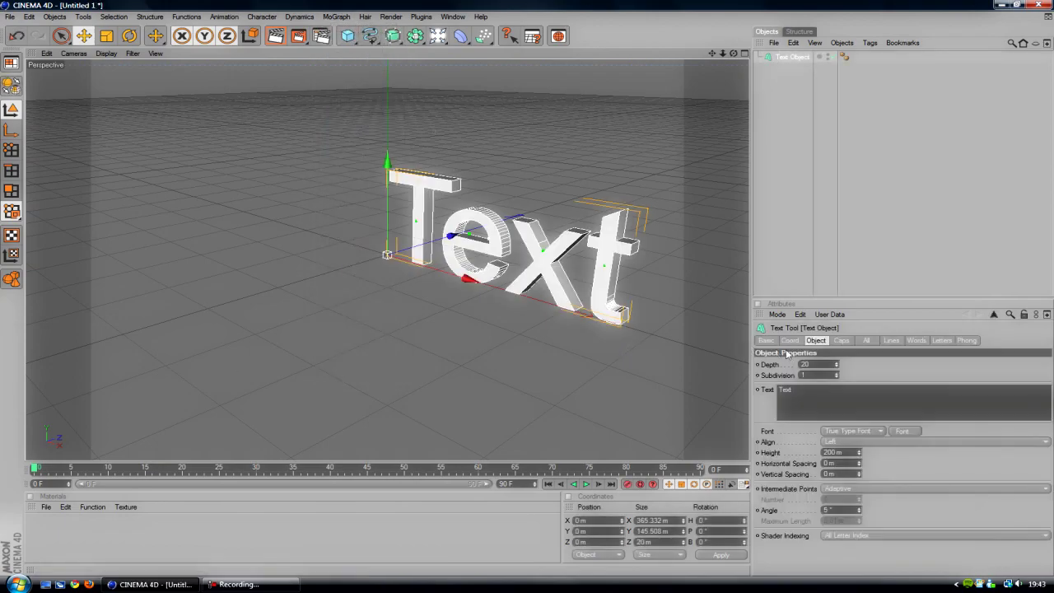
{"action": "double_click", "coordinate": [799, 390]}
{"action": "type", "text": "conor"}
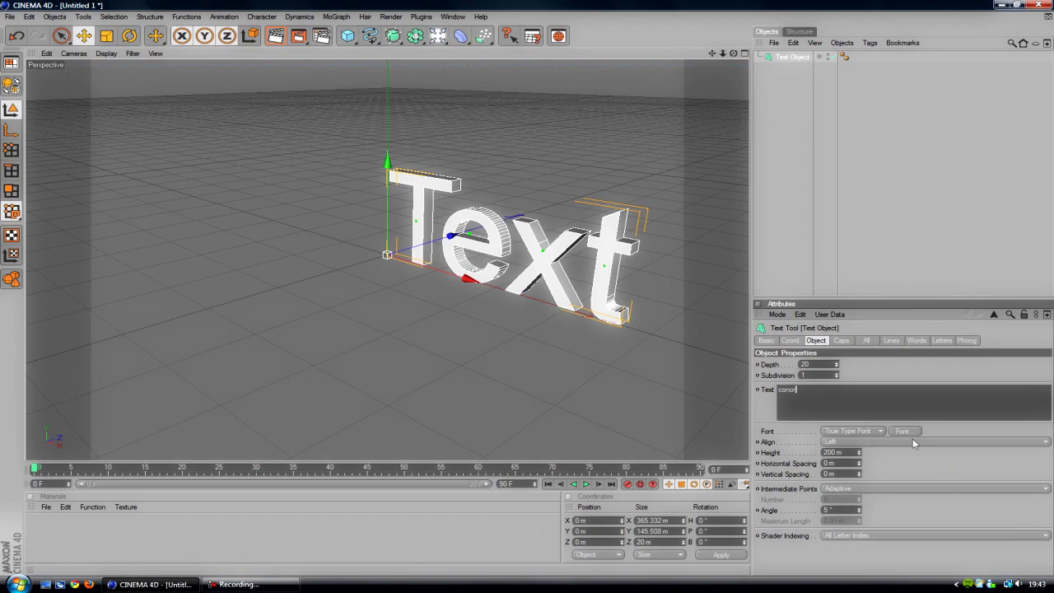
{"action": "left_click", "coordinate": [912, 441]}
- Set the text object's font to Arial Black
{"action": "left_click", "coordinate": [904, 431]}
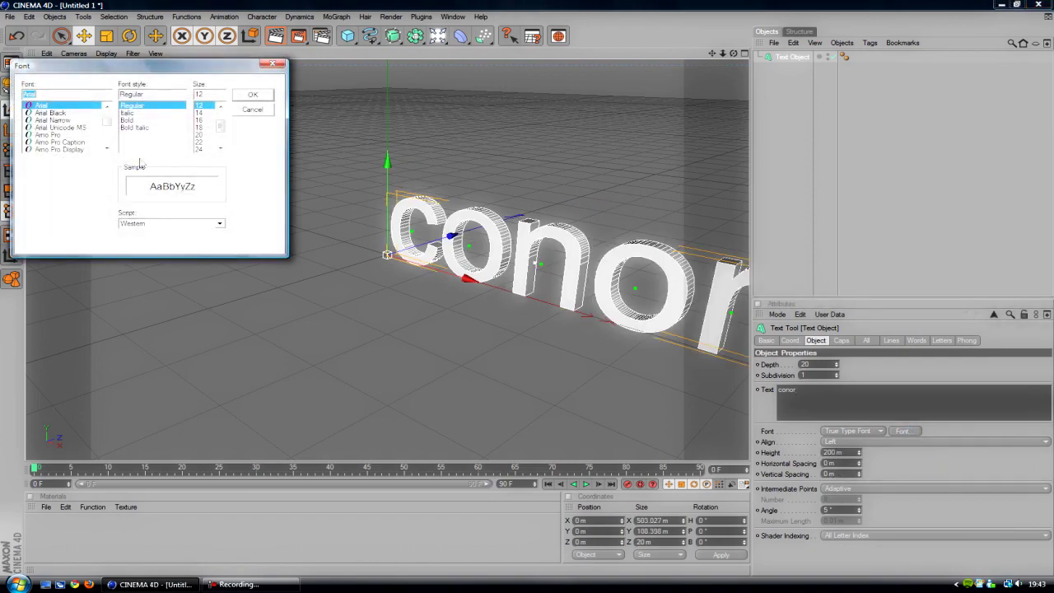
{"action": "type", "text": "Mod"}
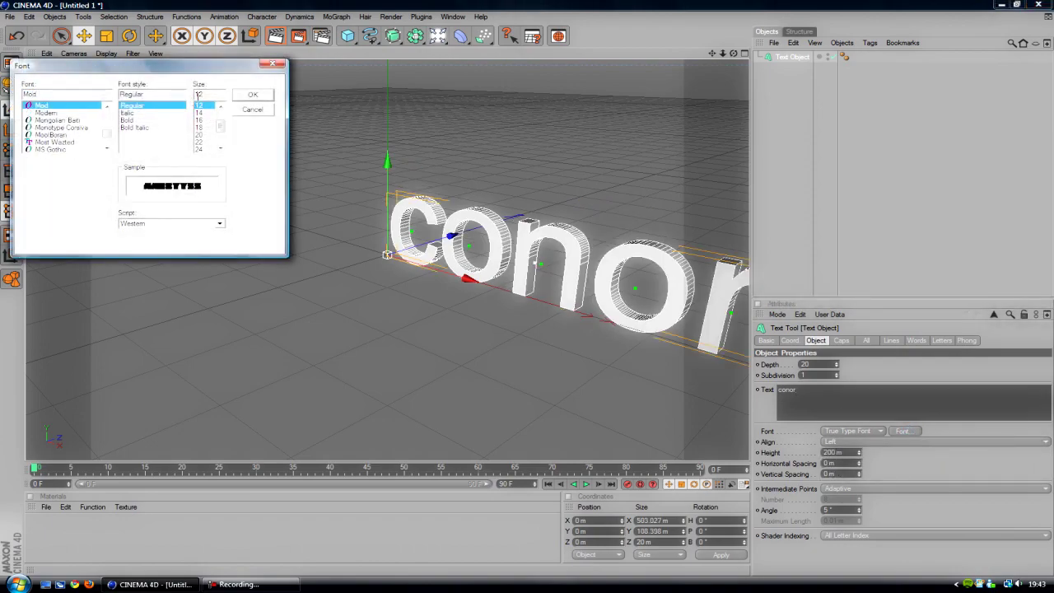
{"action": "left_click", "coordinate": [257, 109]}
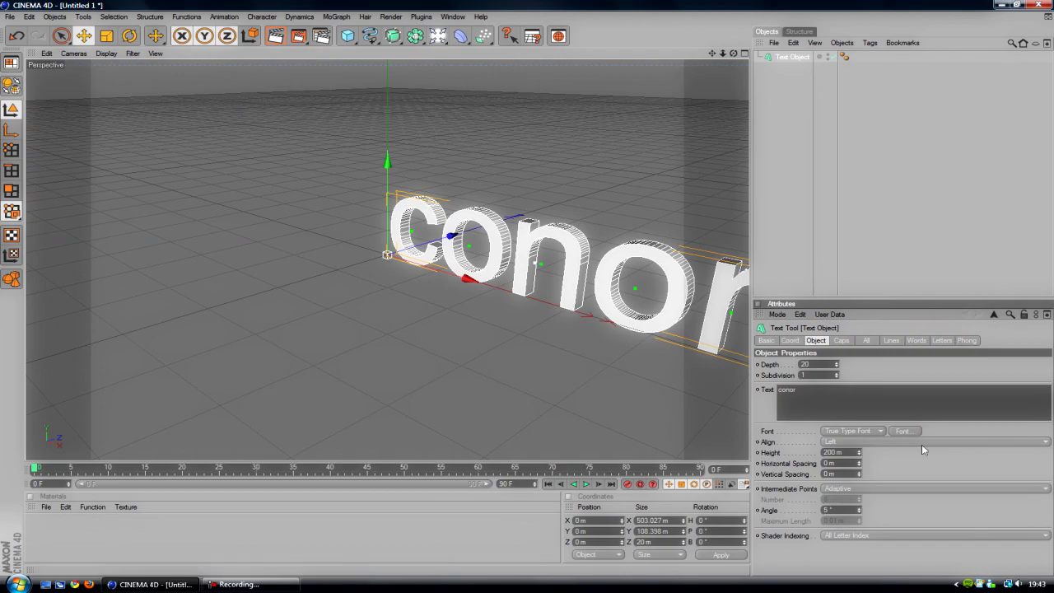
{"action": "left_click", "coordinate": [903, 430]}
{"action": "left_click", "coordinate": [46, 112]}
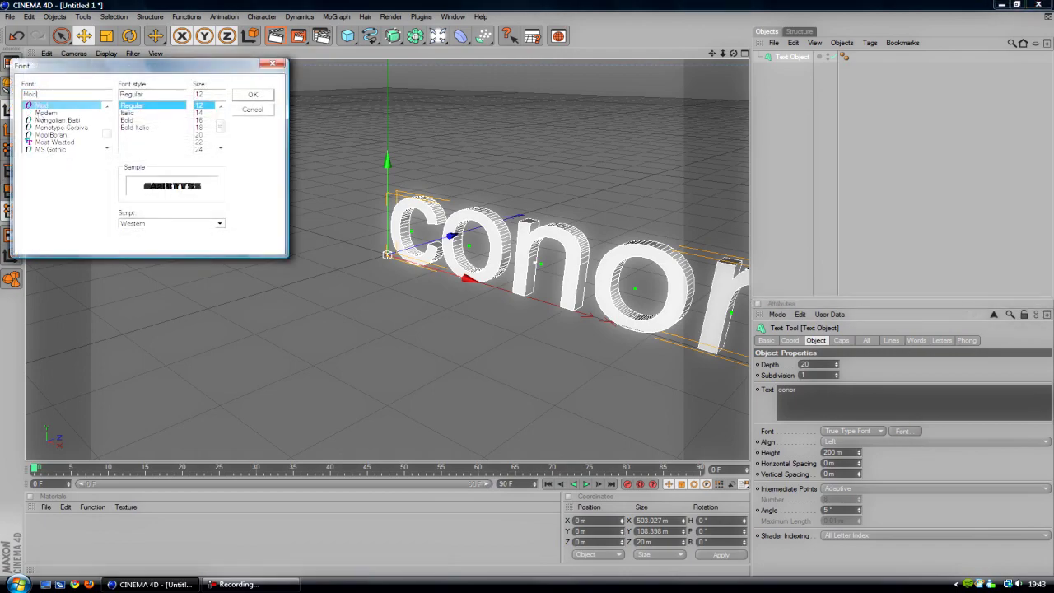
{"action": "left_click", "coordinate": [263, 94]}
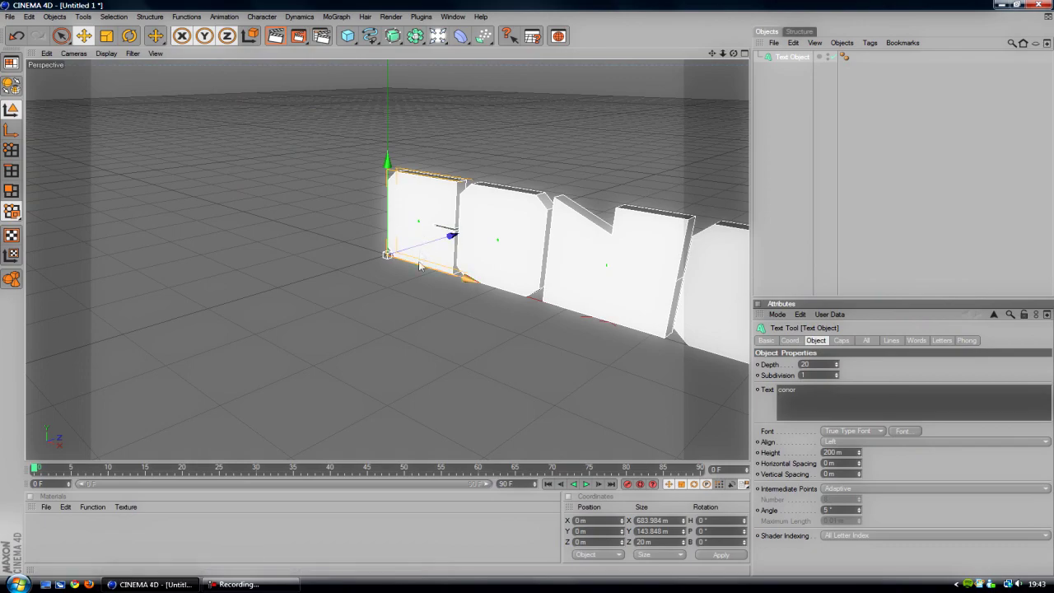
- Slide the conor text left and raise its extrusion depth from 20 to 150
{"action": "mouse_move", "coordinate": [466, 278]}
{"action": "left_mouse_down"}
{"action": "mouse_move", "coordinate": [362, 247]}
{"action": "mouse_move", "coordinate": [465, 284]}
{"action": "left_mouse_up"}
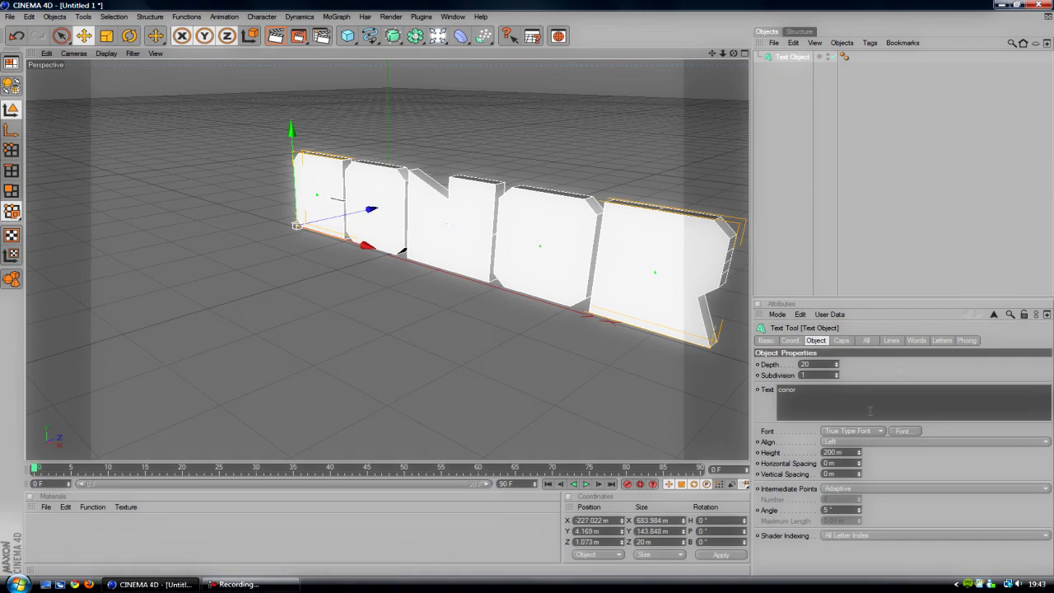
{"action": "left_click_drag", "start_coordinate": [835, 366], "coordinate": [836, 323]}
{"action": "type", "text": "150"}
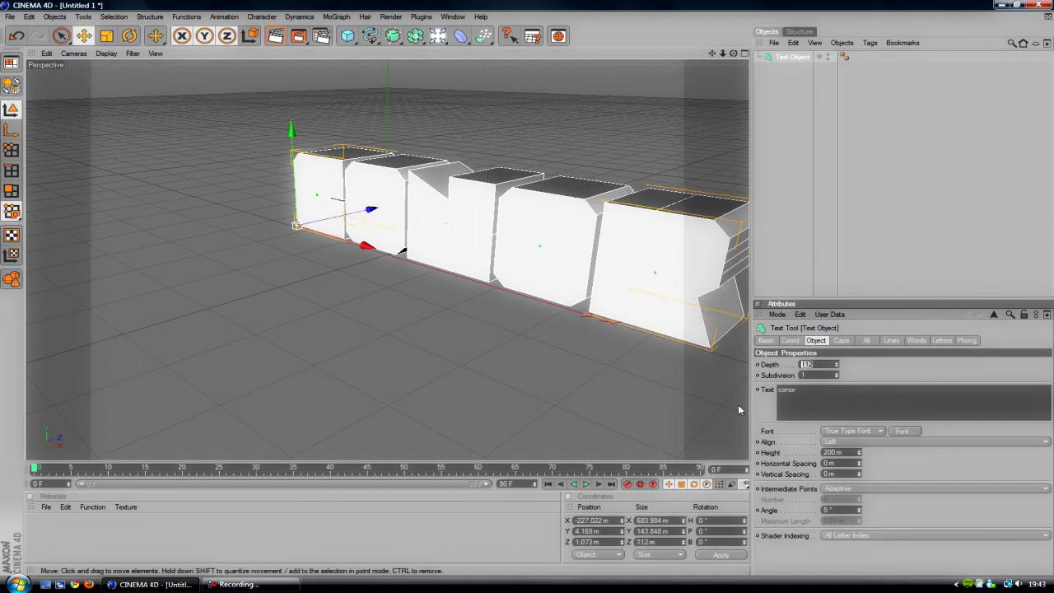
{"action": "left_click", "coordinate": [894, 130]}
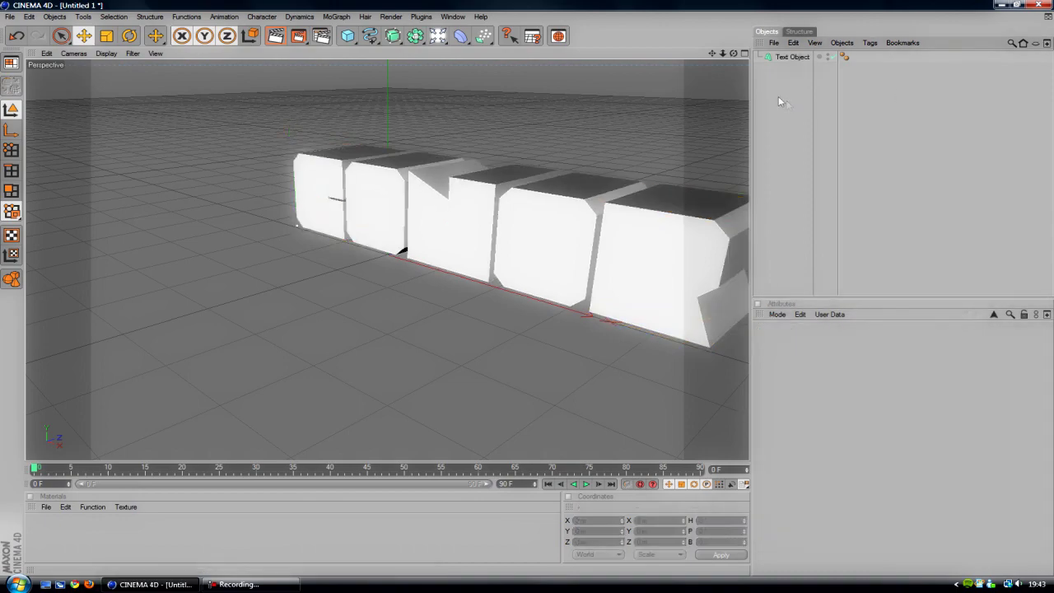
{"action": "left_click_drag", "start_coordinate": [494, 247], "coordinate": [355, 218], "text": "alt"}
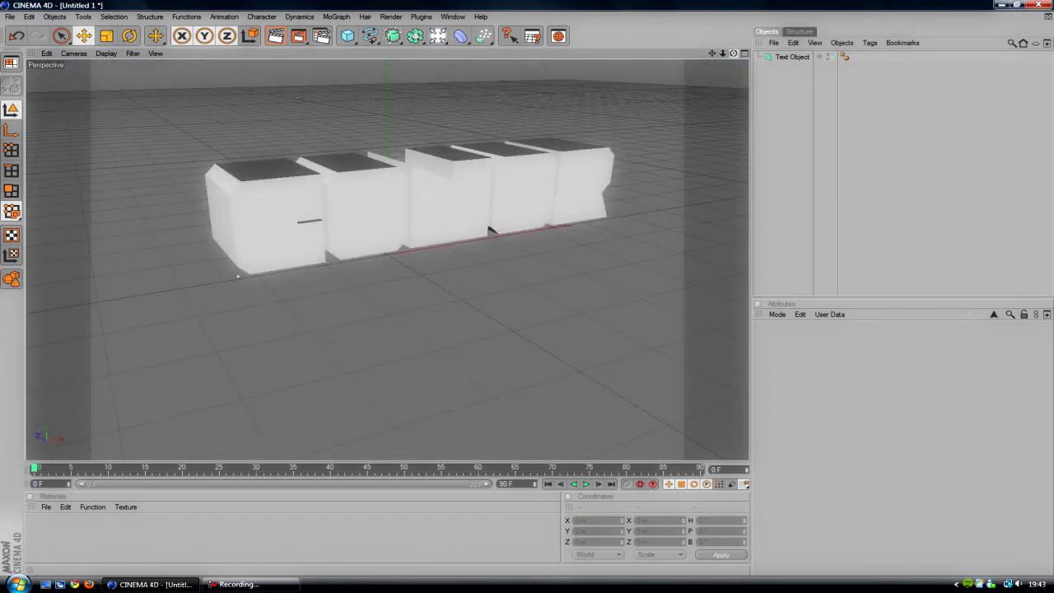
{"action": "left_click", "coordinate": [354, 218]}
{"action": "left_click", "coordinate": [849, 184]}
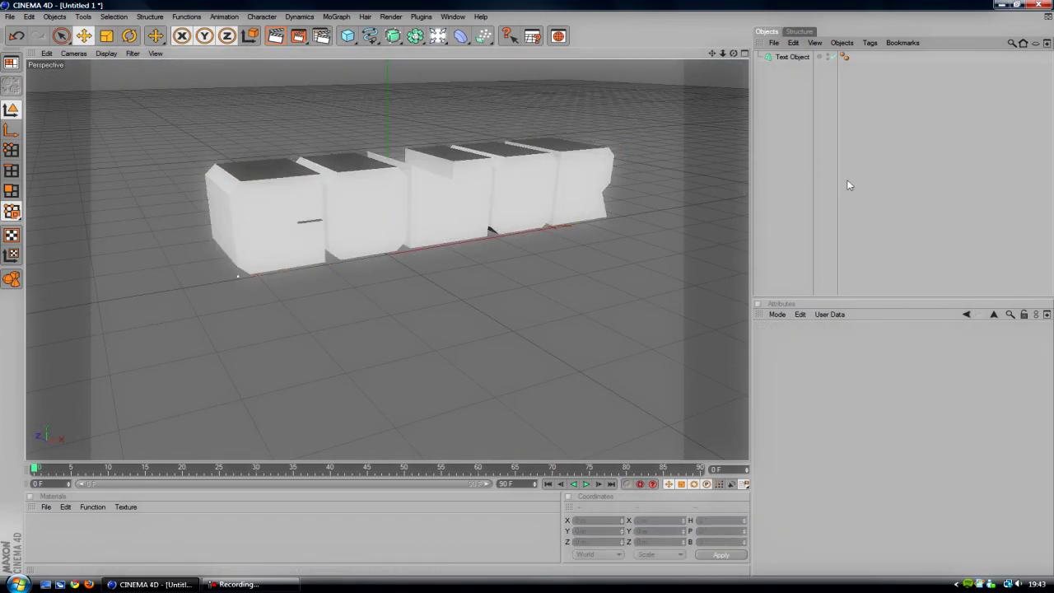
- Add a Plane primitive and give it an initial 3000 m width and height
{"action": "left_click_drag", "start_coordinate": [348, 35], "coordinate": [450, 71]}
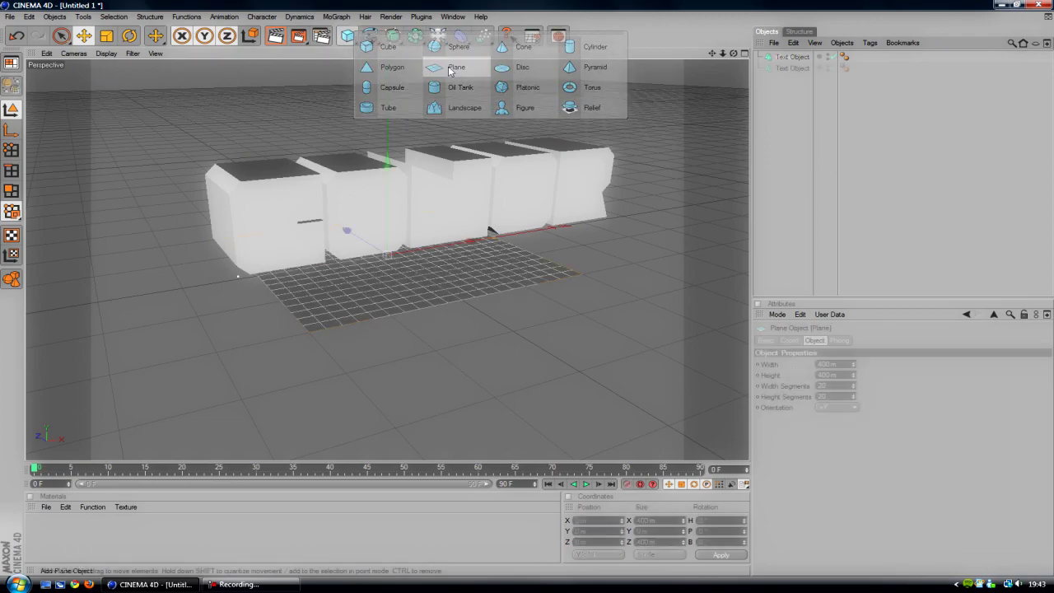
{"action": "left_click", "coordinate": [830, 363]}
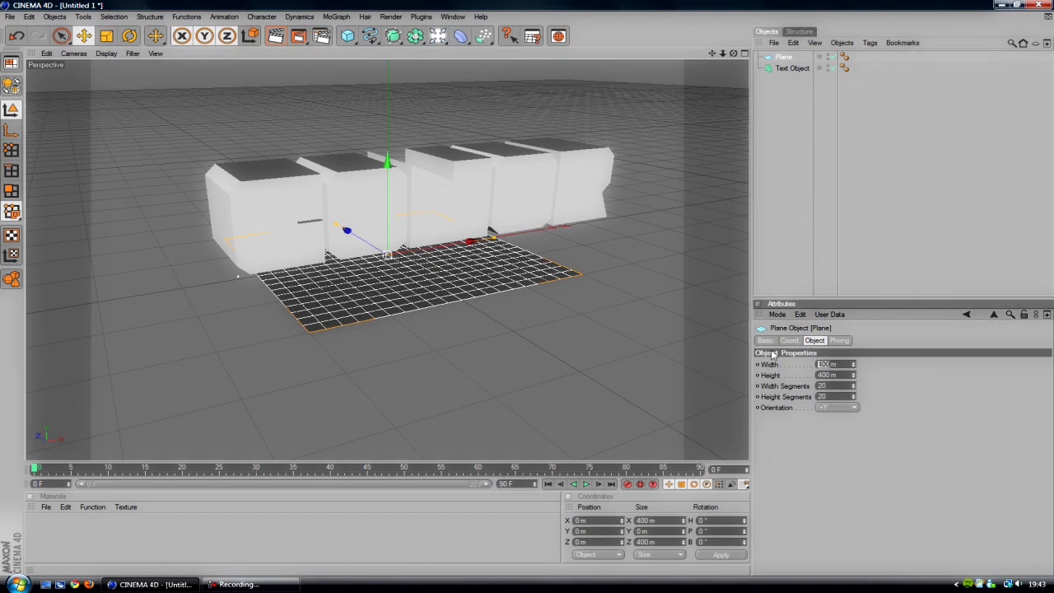
{"action": "type", "text": "3000"}
{"action": "key", "text": "Tab"}
{"action": "type", "text": "1"}
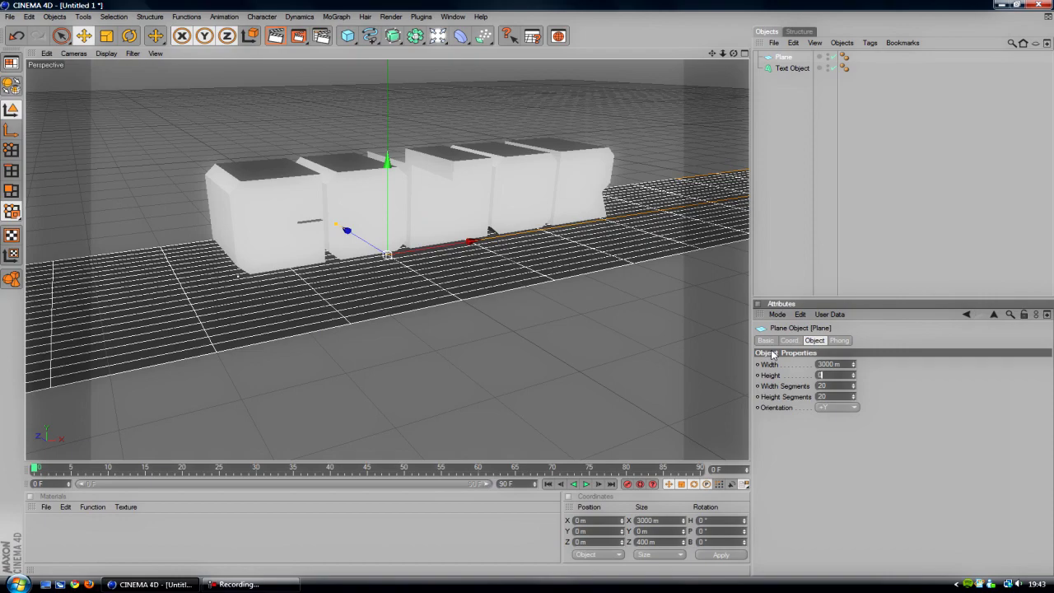
{"action": "type", "text": "000"}
{"action": "key", "text": "Tab"}
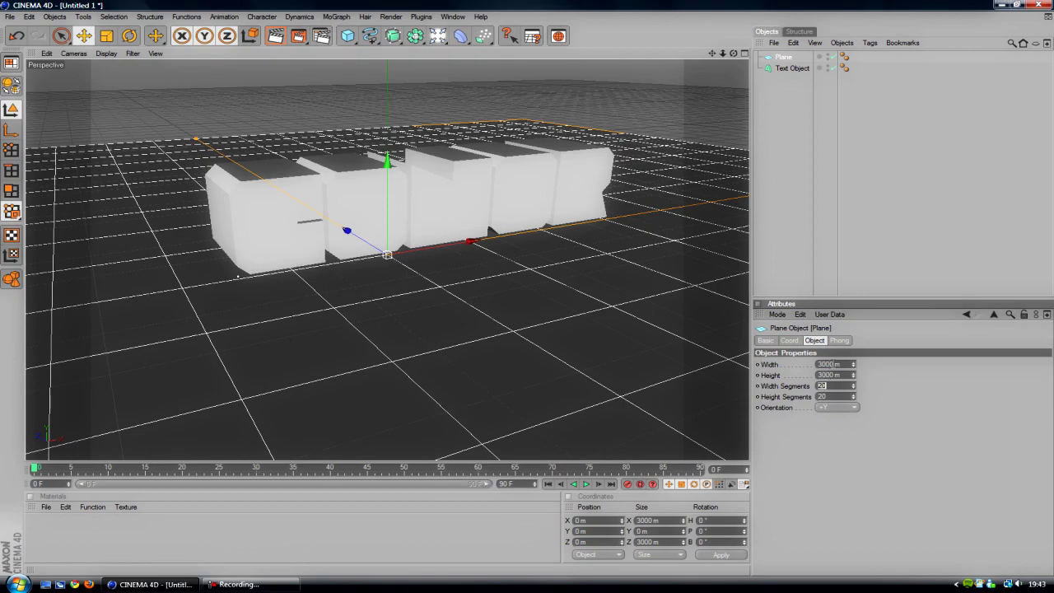
- Enlarge the plane to 9000 m wide by 9000 m high
{"action": "key", "text": "shift+Tab"}
{"action": "key", "text": "shift+Tab"}
{"action": "type", "text": "90"}
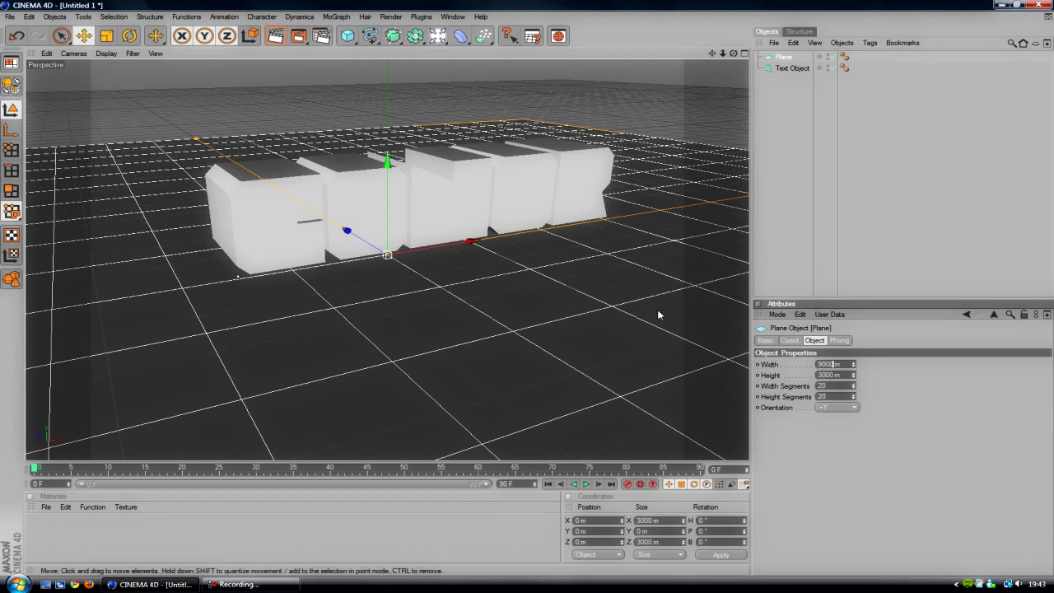
{"action": "type", "text": "00"}
{"action": "key", "text": "Tab"}
{"action": "type", "text": "90"}
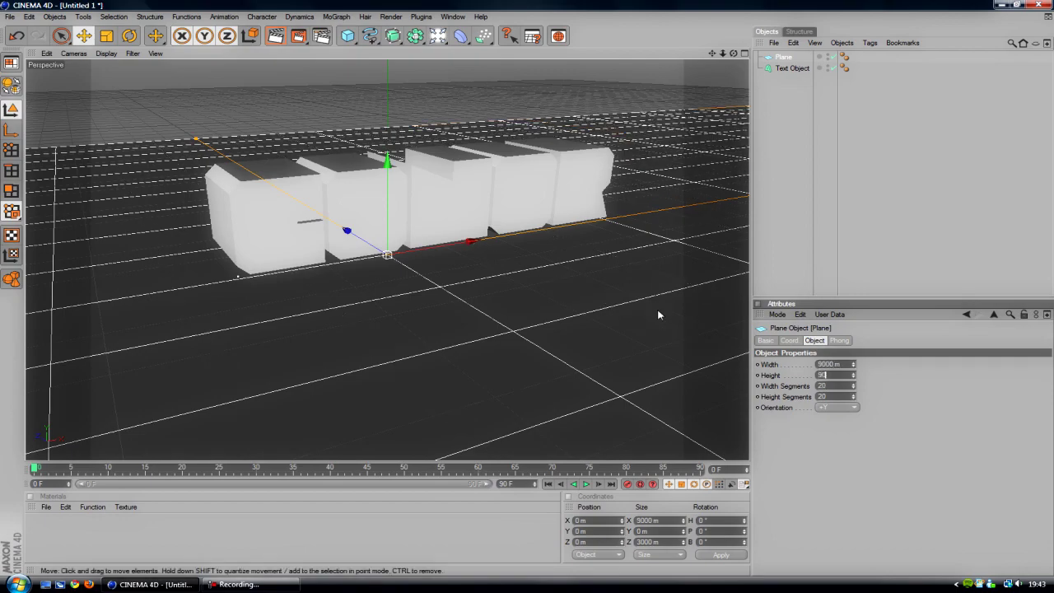
{"action": "key", "text": "Return"}
{"action": "left_click", "coordinate": [798, 169]}
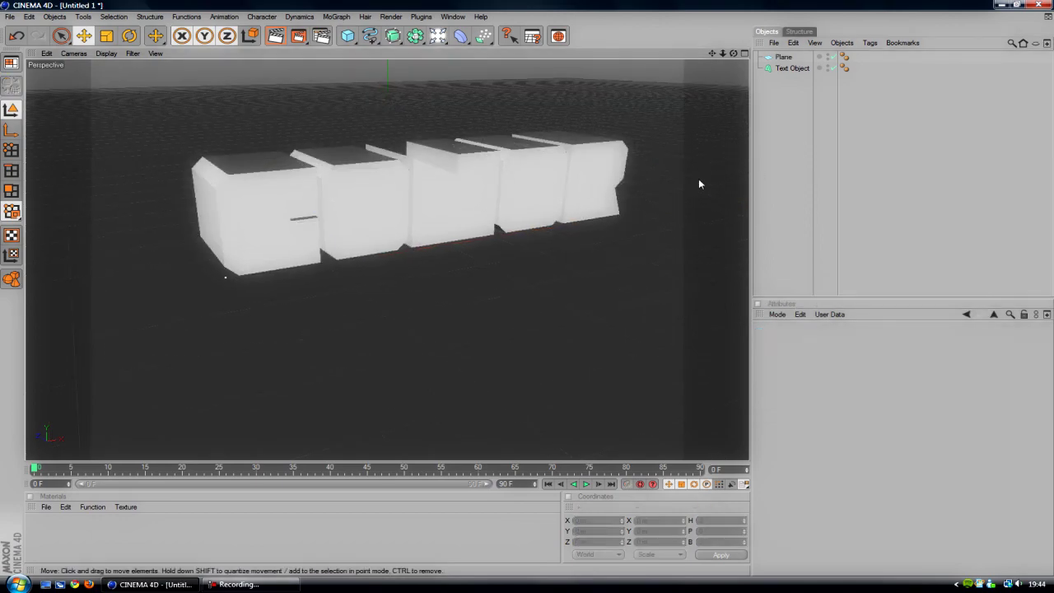
{"action": "scroll", "coordinate": [667, 79], "scroll_direction": "down", "scroll_amount": 1}
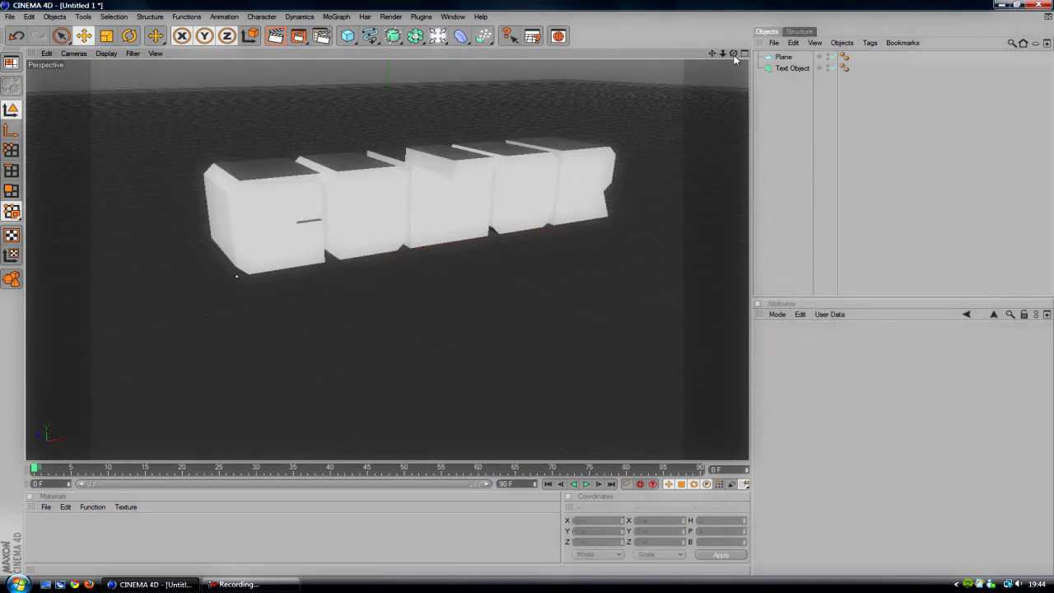
{"action": "left_click_drag", "start_coordinate": [733, 55], "coordinate": [724, 62]}
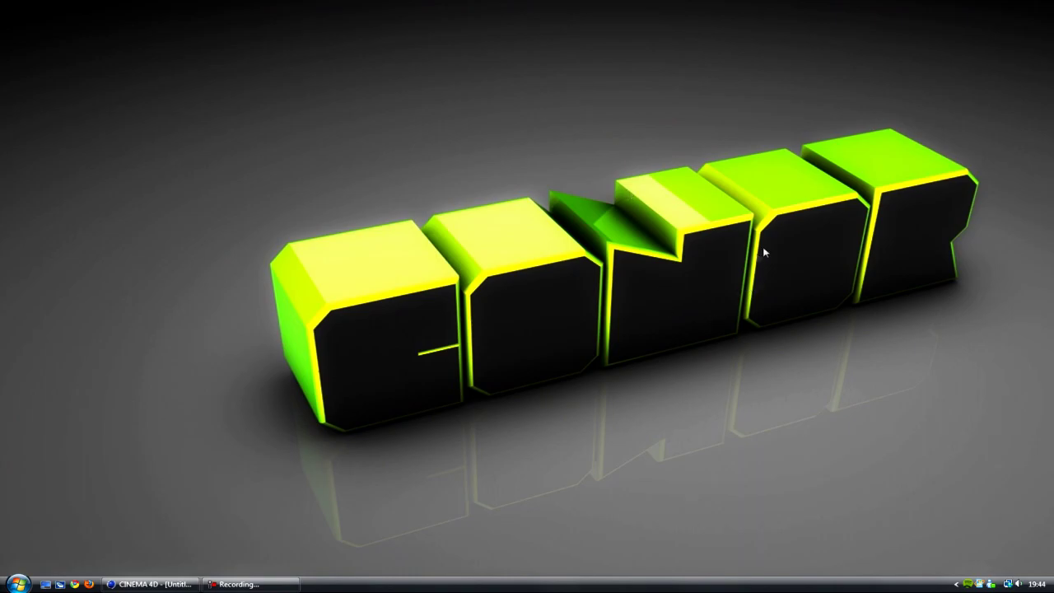
{"action": "key", "text": "super+d"}
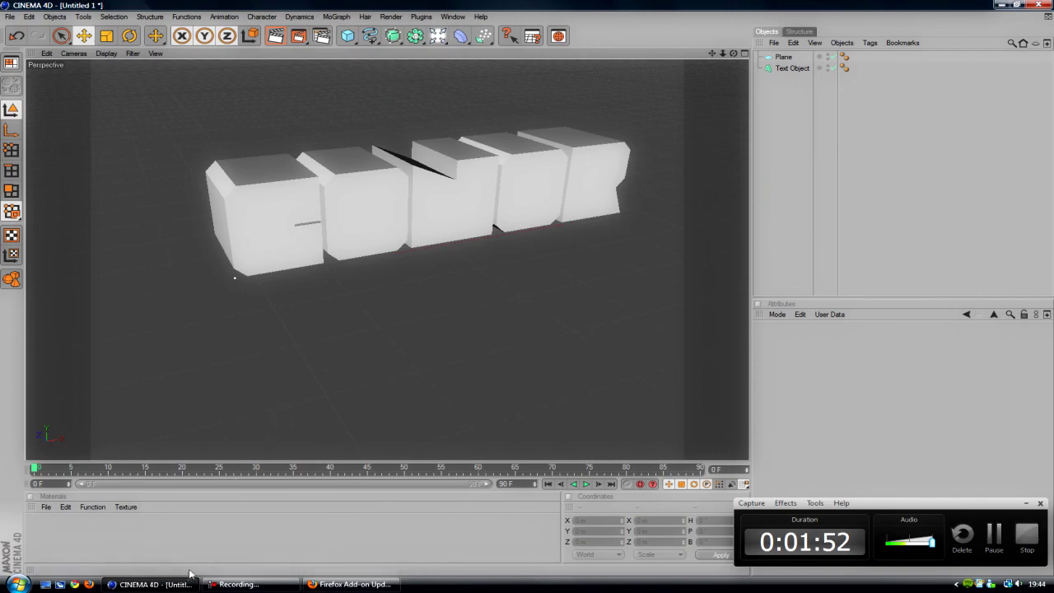
{"action": "left_click", "coordinate": [411, 214]}
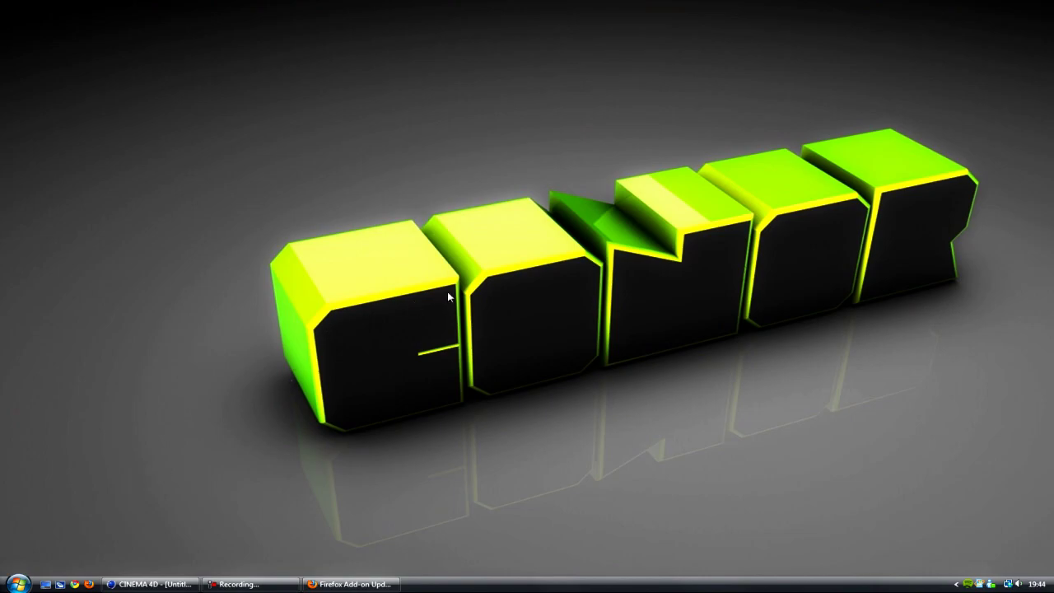
{"action": "left_click", "coordinate": [153, 584]}
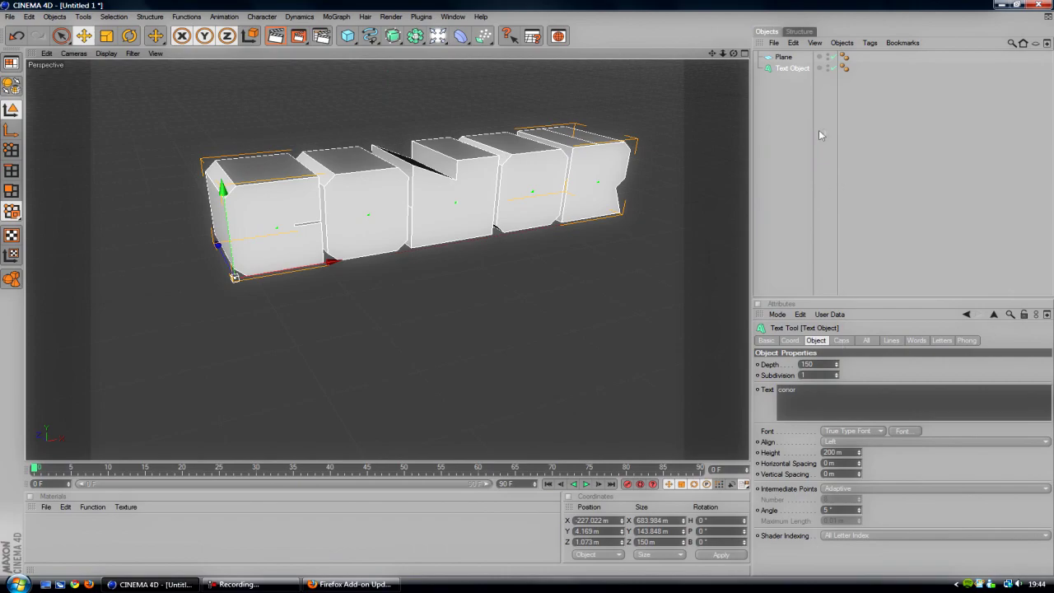
- Set both the Start and End caps of the text to Fillet Cap
{"action": "left_click", "coordinate": [842, 341]}
{"action": "left_click", "coordinate": [844, 364]}
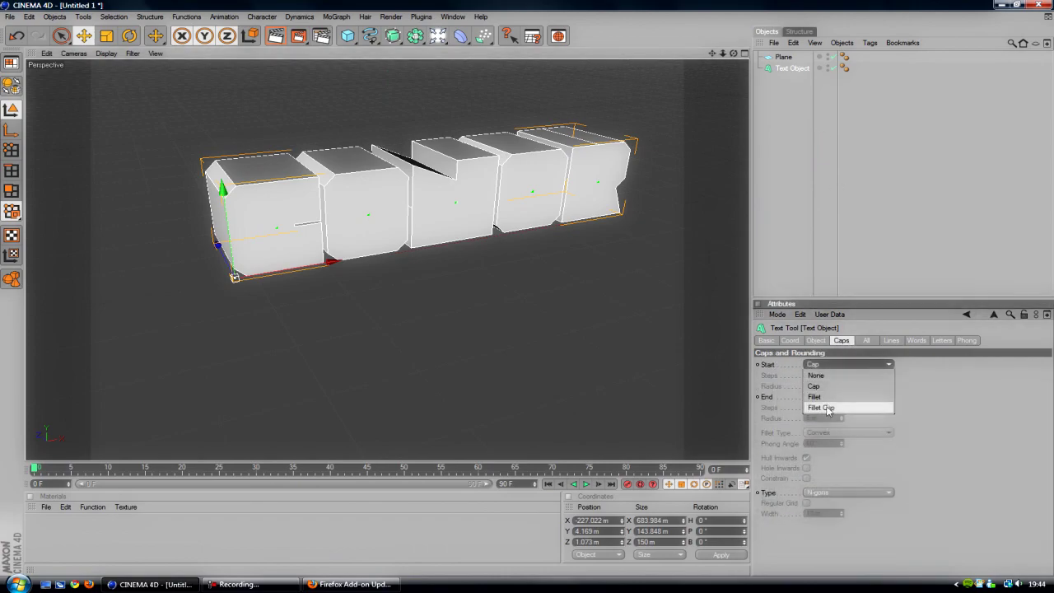
{"action": "left_click", "coordinate": [824, 408]}
{"action": "left_click", "coordinate": [832, 397]}
{"action": "left_click", "coordinate": [824, 439]}
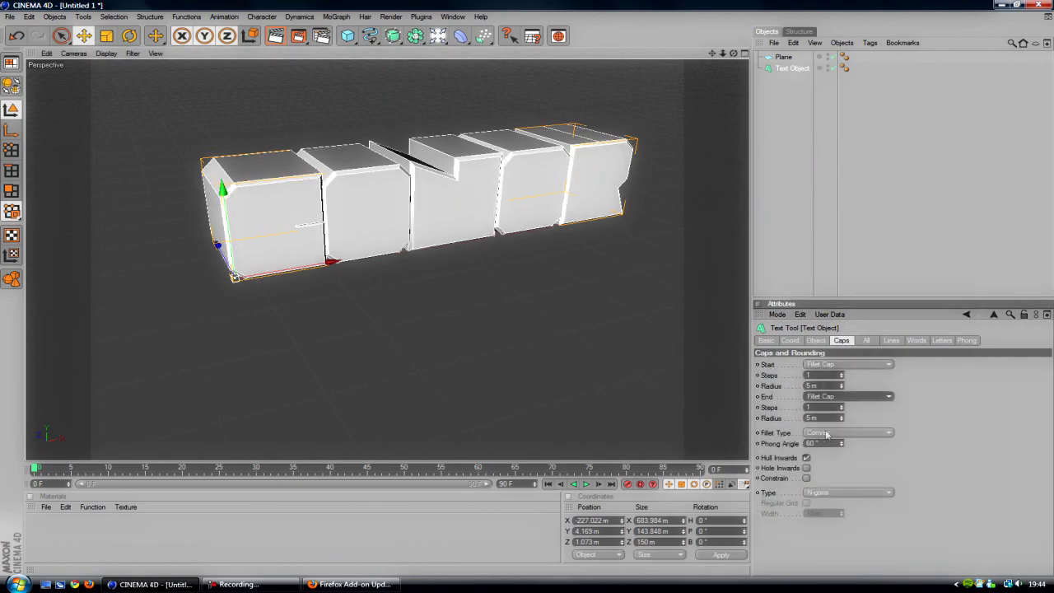
- Give both fillets 3 steps and a 4 m radius, then create a new material
{"action": "left_click", "coordinate": [841, 374]}
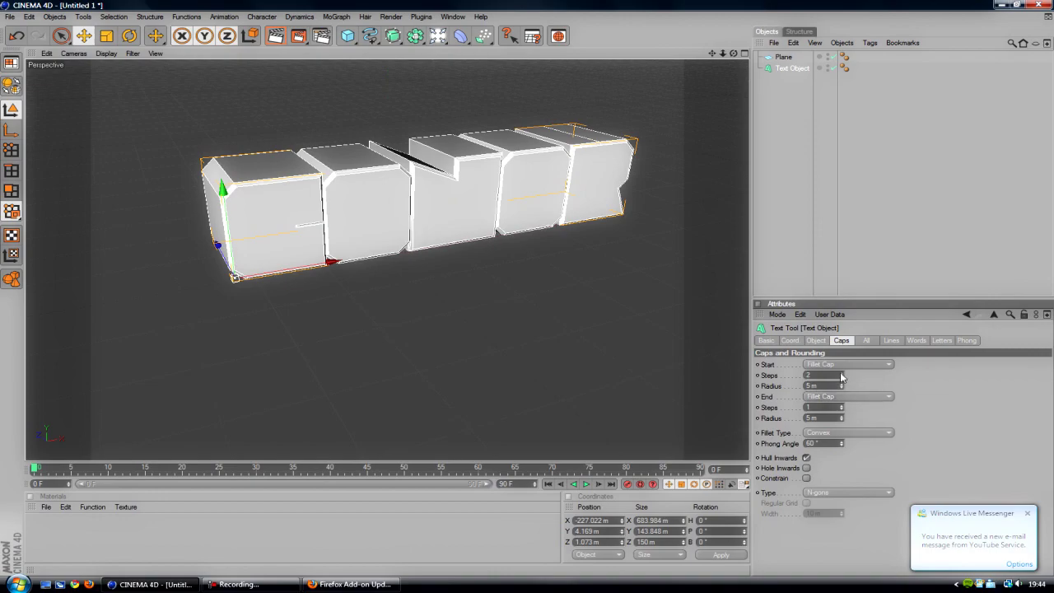
{"action": "left_click", "coordinate": [841, 388]}
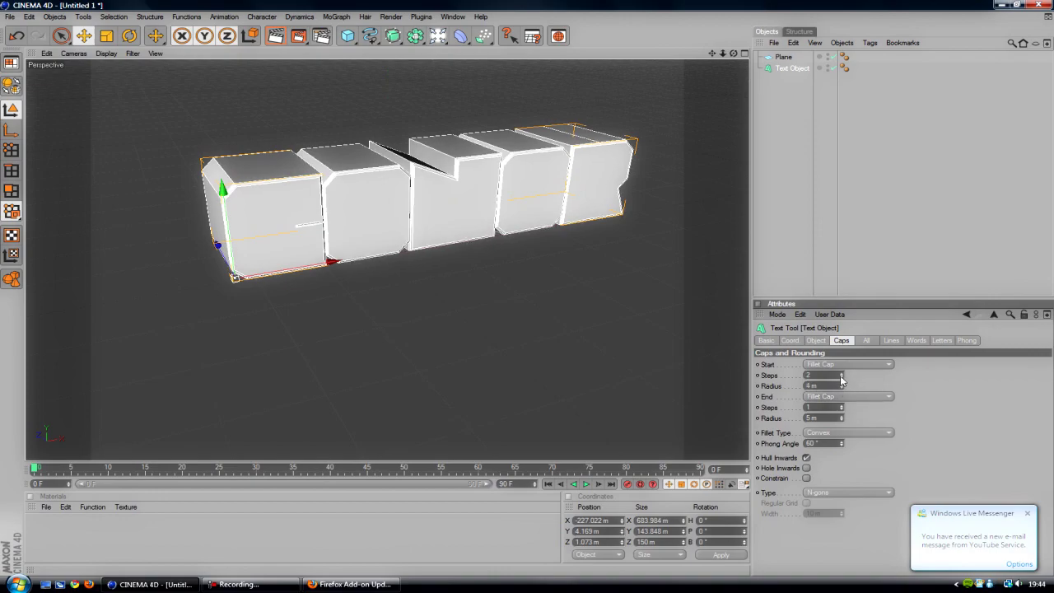
{"action": "left_click", "coordinate": [840, 372]}
{"action": "left_click", "coordinate": [841, 405]}
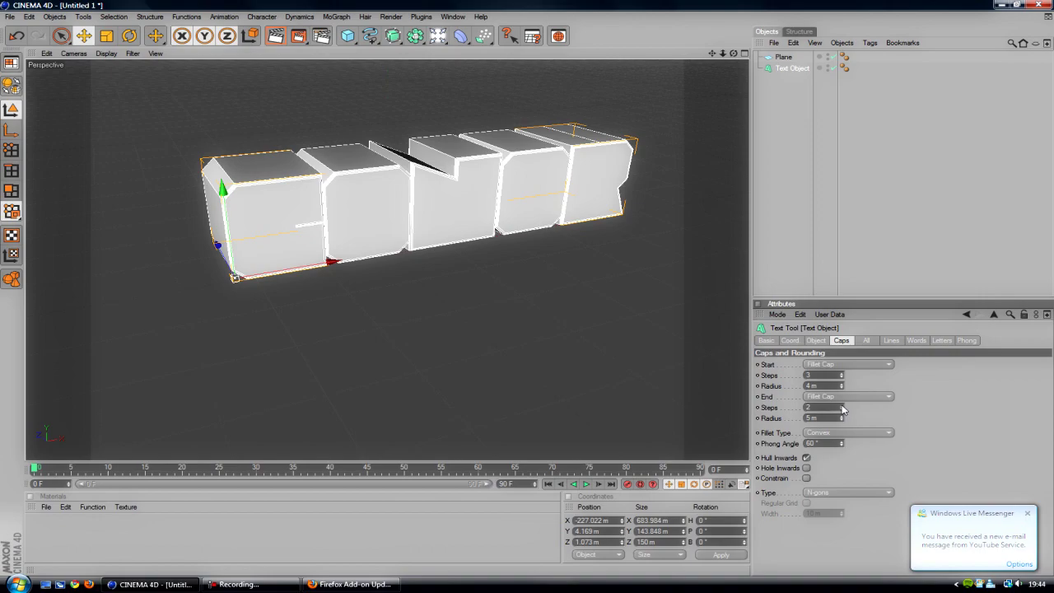
{"action": "left_click", "coordinate": [841, 405]}
{"action": "left_click", "coordinate": [840, 421]}
{"action": "left_click", "coordinate": [841, 421]}
{"action": "left_click", "coordinate": [841, 418]}
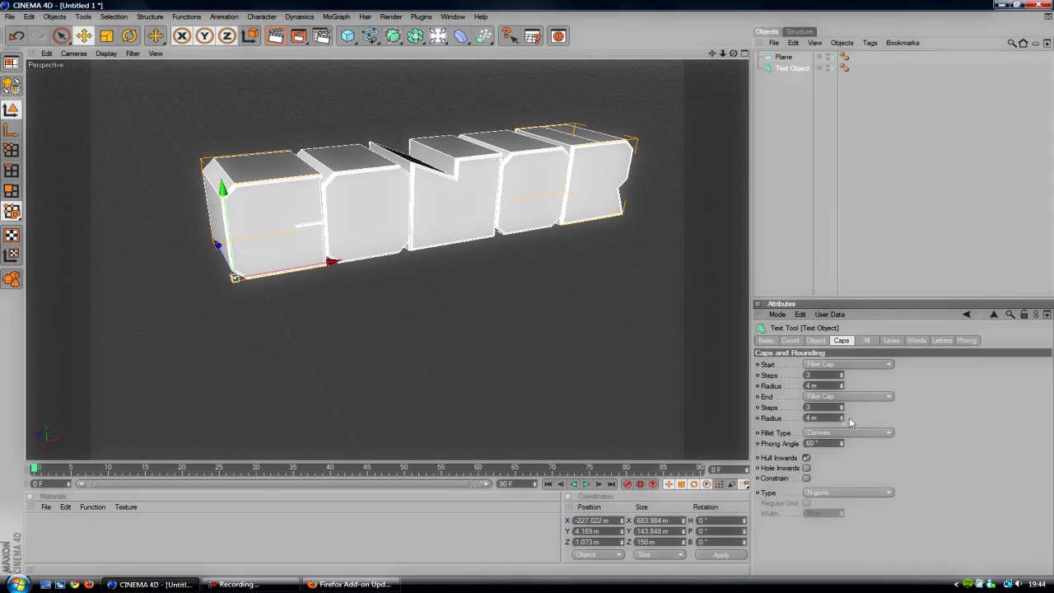
{"action": "left_click", "coordinate": [857, 293]}
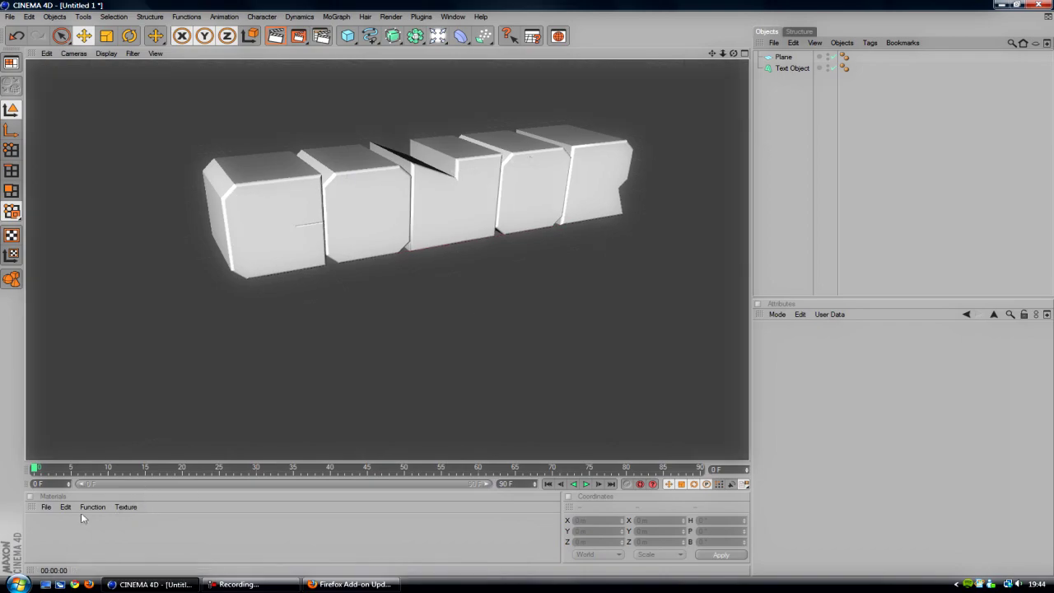
{"action": "double_click", "coordinate": [45, 529]}
- Set the new material Mat's colour to near-black, RGB 13, 13, 13
{"action": "double_click", "coordinate": [45, 529]}
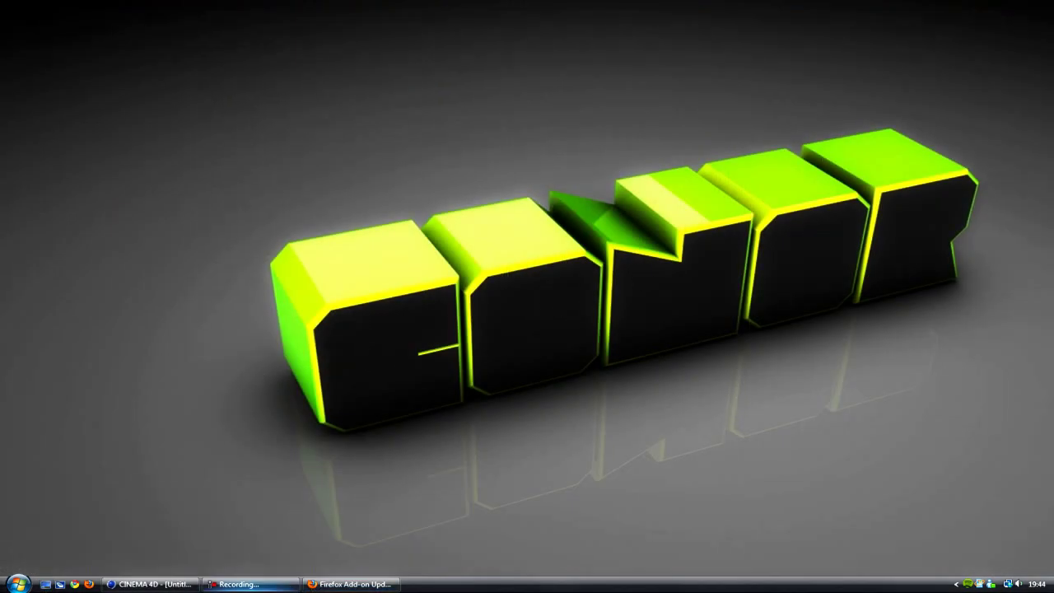
{"action": "left_click", "coordinate": [153, 583]}
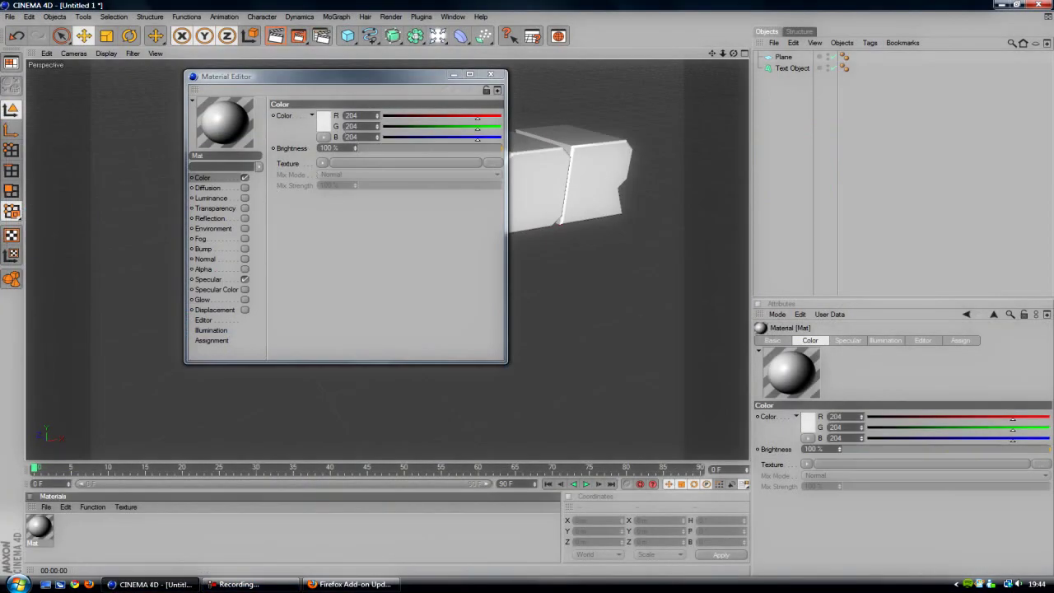
{"action": "left_click", "coordinate": [323, 121]}
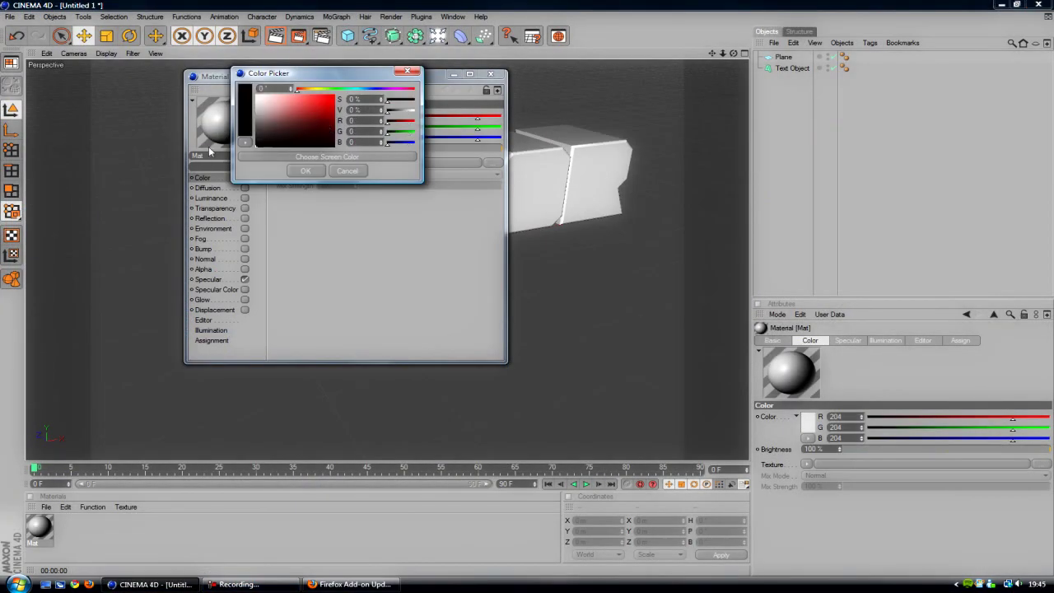
{"action": "left_click", "coordinate": [256, 136]}
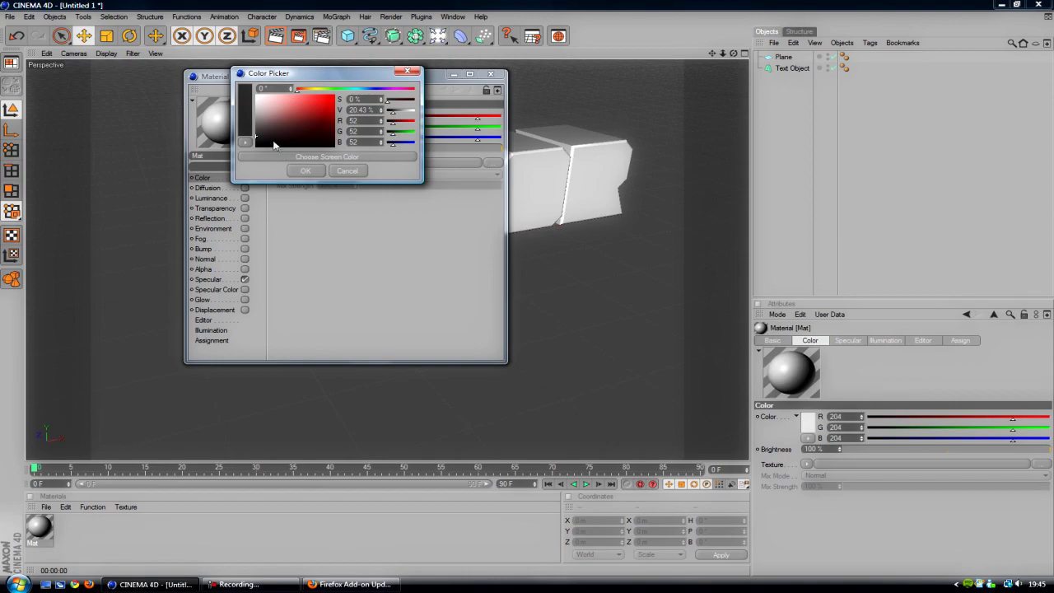
{"action": "left_click", "coordinate": [256, 144]}
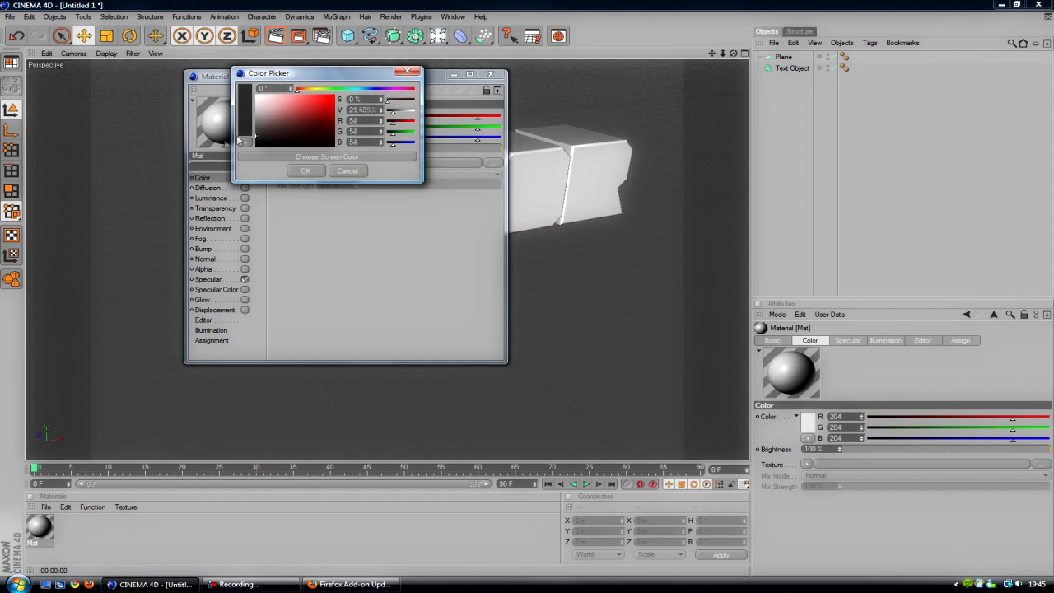
{"action": "left_click", "coordinate": [303, 170]}
{"action": "left_click", "coordinate": [490, 74]}
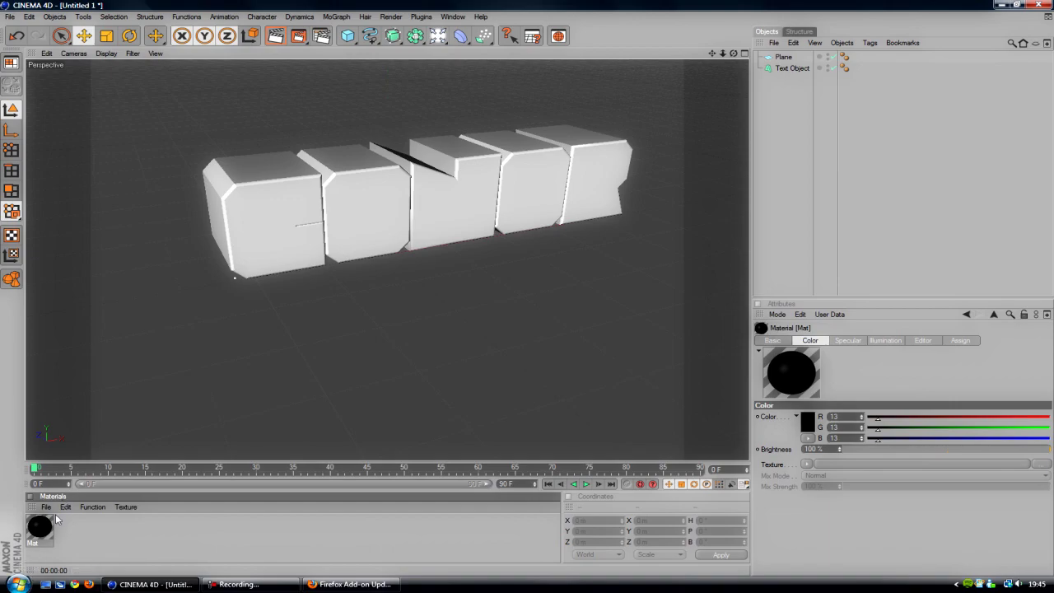
- Apply the black Mat to the Text object and render a preview
{"action": "left_click_drag", "start_coordinate": [306, 218], "coordinate": [306, 215]}
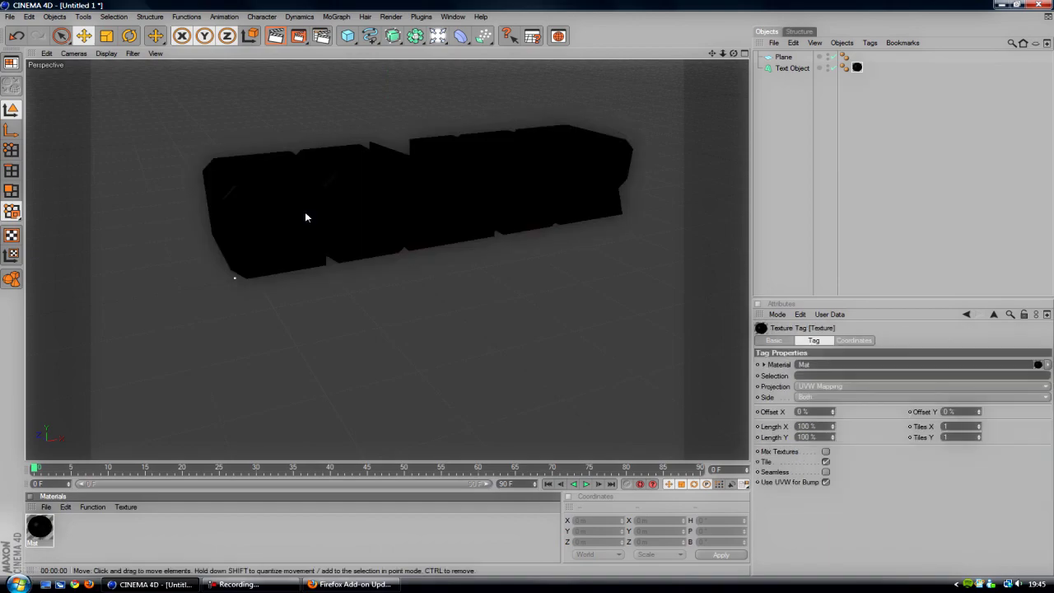
{"action": "left_click", "coordinate": [819, 133]}
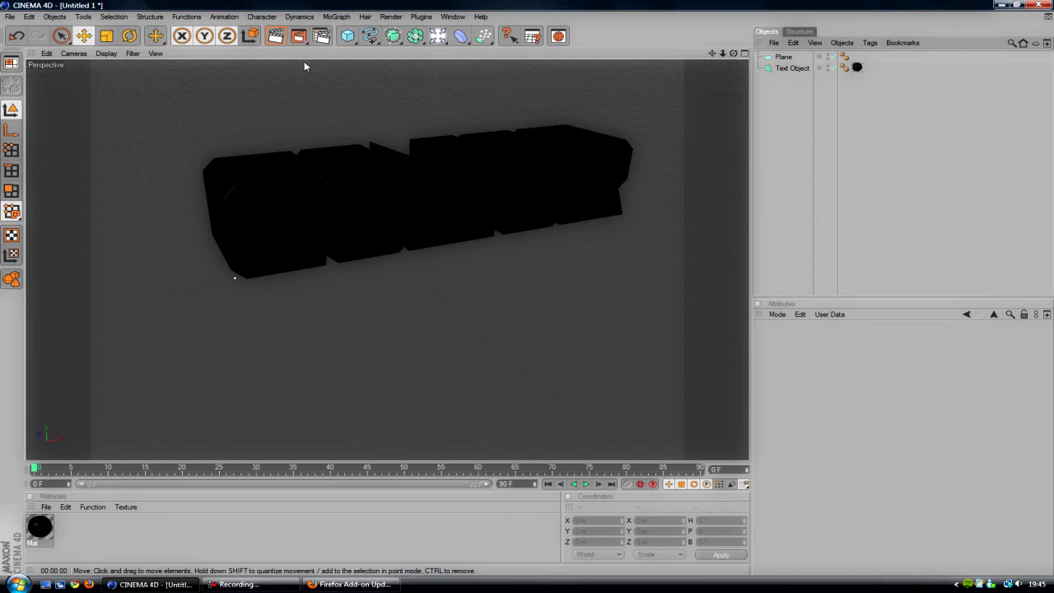
{"action": "left_click", "coordinate": [278, 37]}
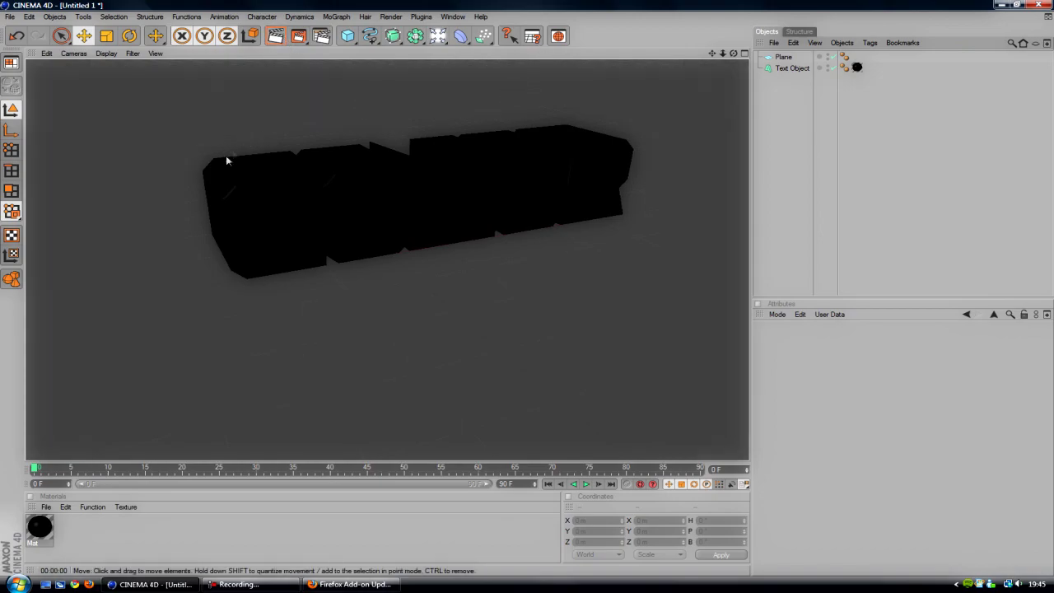
{"action": "left_click", "coordinate": [45, 584]}
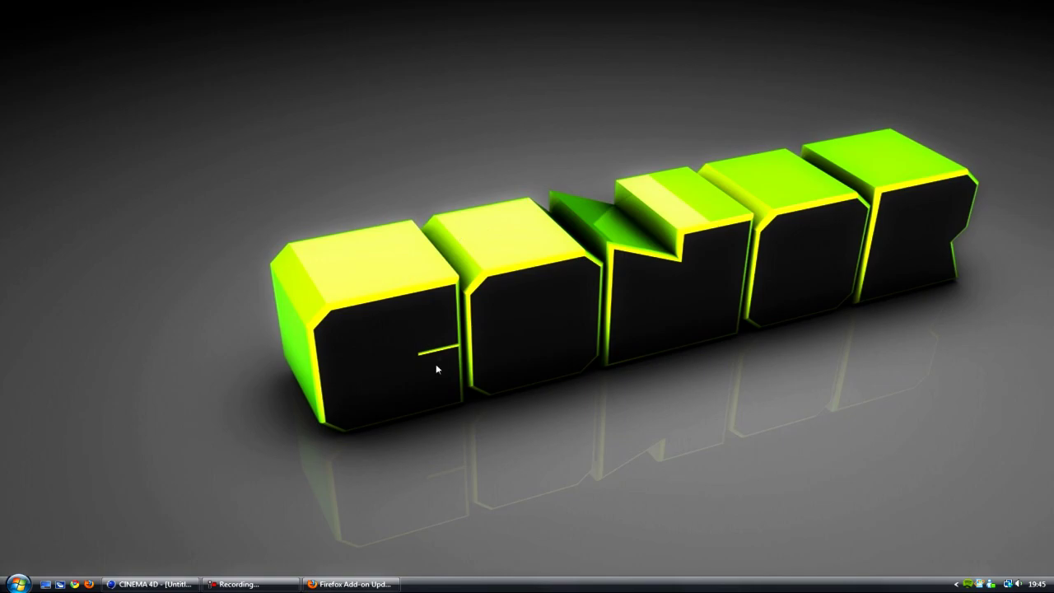
{"action": "left_click", "coordinate": [153, 584]}
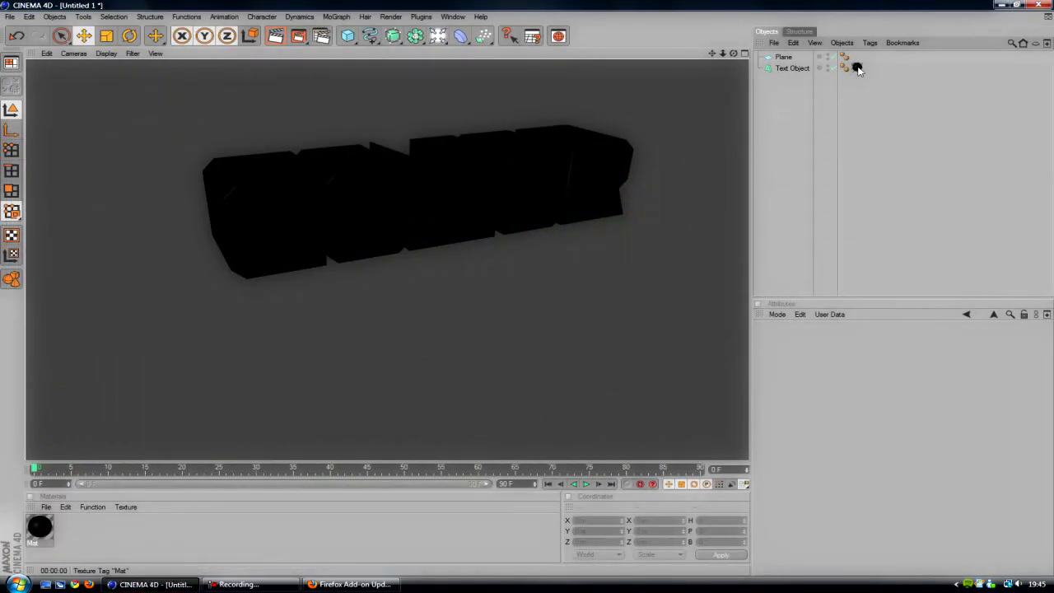
- Limit the black material to selection C1 so only letter faces are black, then create Mat.1
{"action": "left_click", "coordinate": [857, 67]}
{"action": "left_click", "coordinate": [803, 375]}
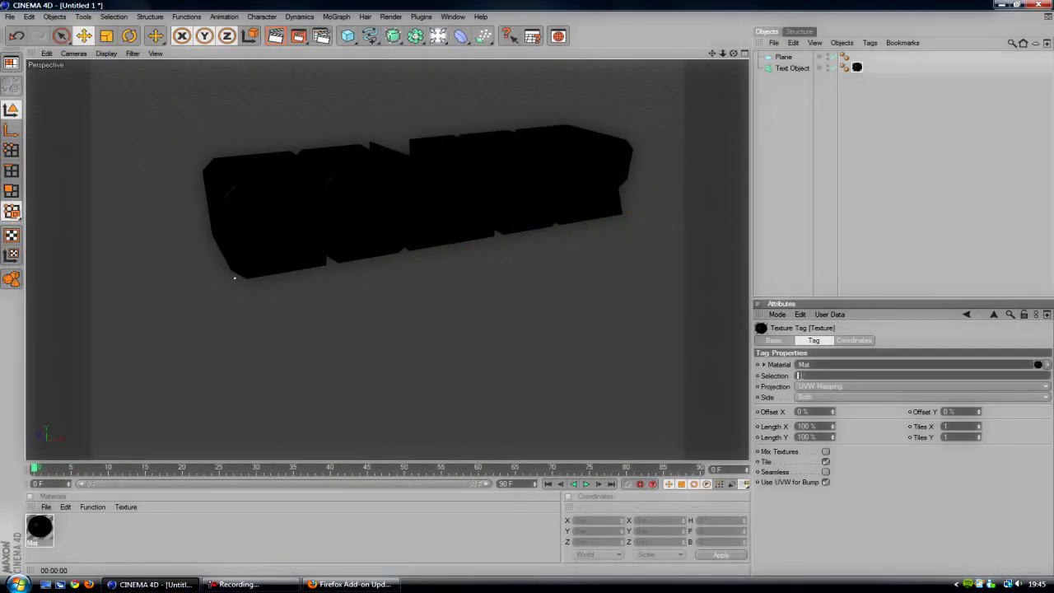
{"action": "type", "text": "C1"}
{"action": "left_click", "coordinate": [911, 275]}
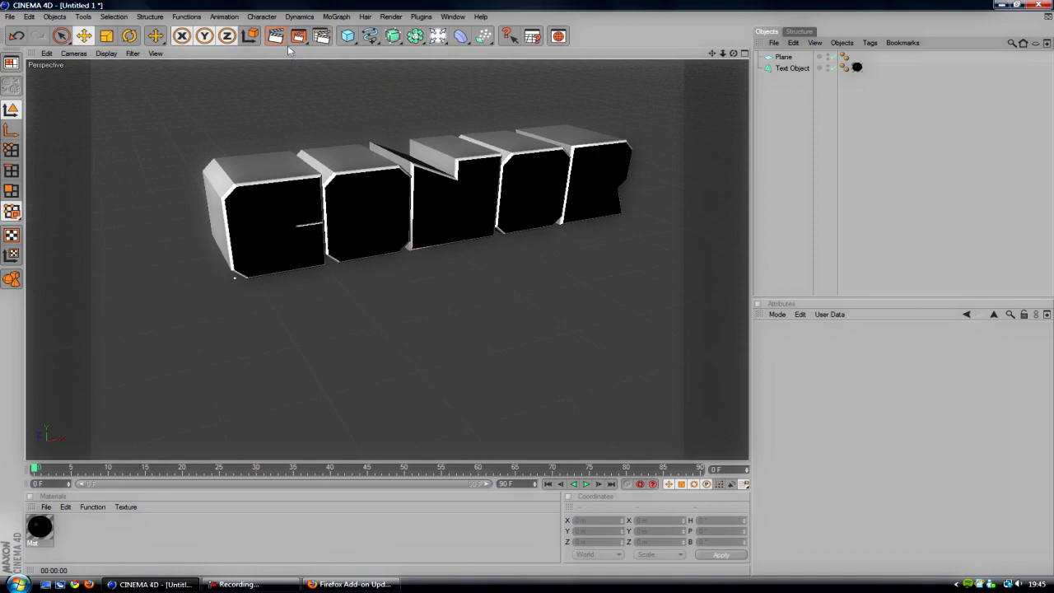
{"action": "left_click", "coordinate": [275, 35]}
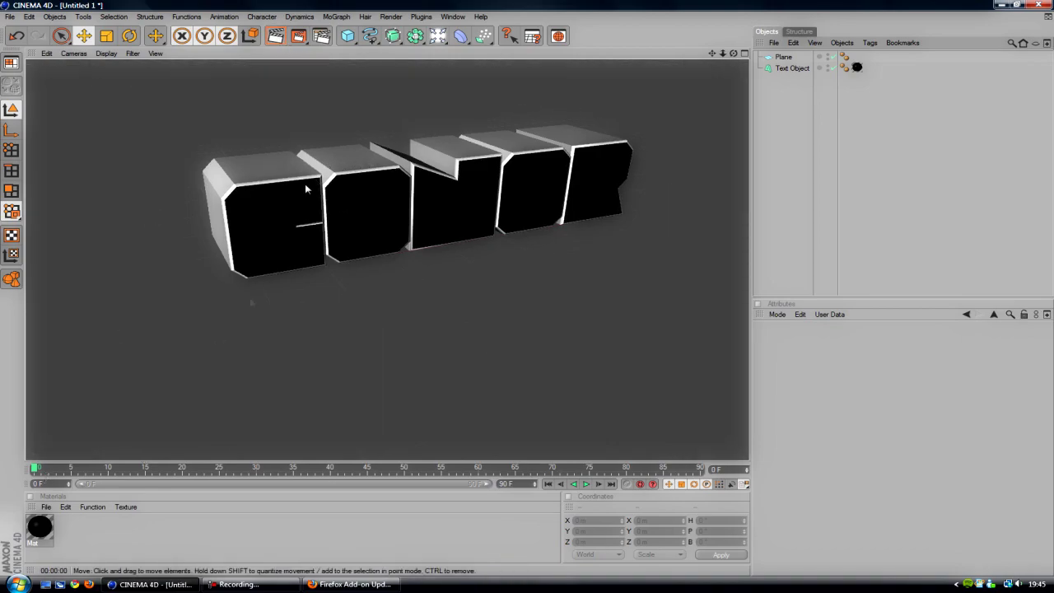
{"action": "scroll", "coordinate": [739, 65], "scroll_direction": "up", "scroll_amount": 1}
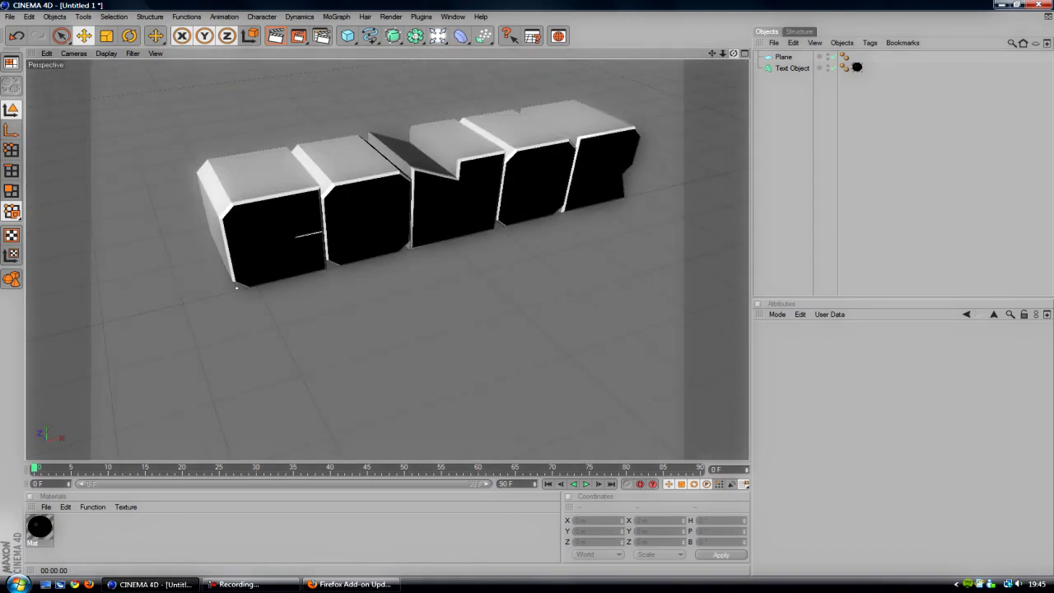
{"action": "double_click", "coordinate": [47, 556]}
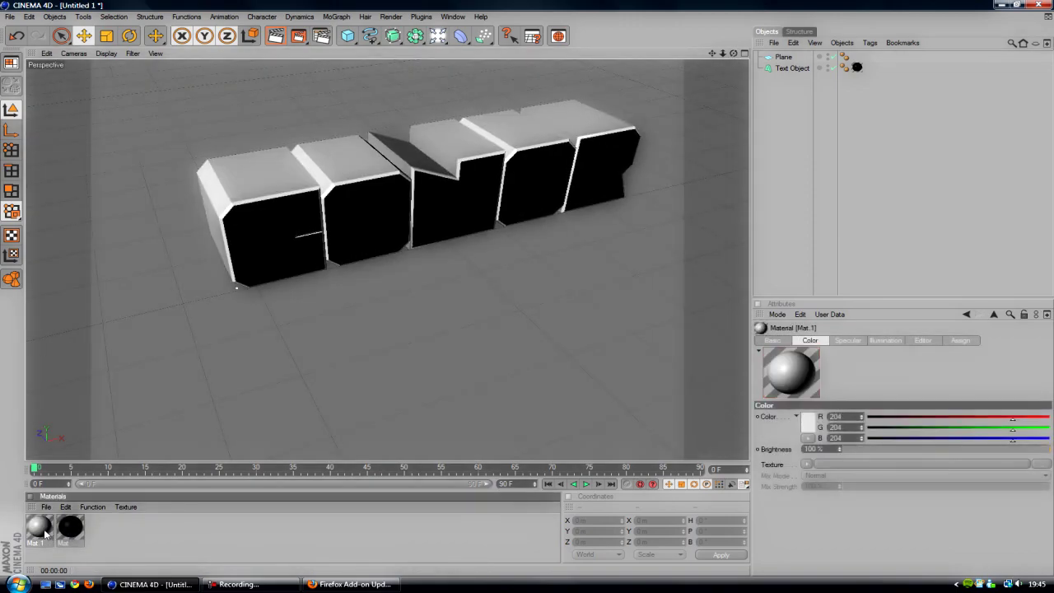
- Give Mat.1's Color channel a vertical gradient texture
{"action": "double_click", "coordinate": [39, 528]}
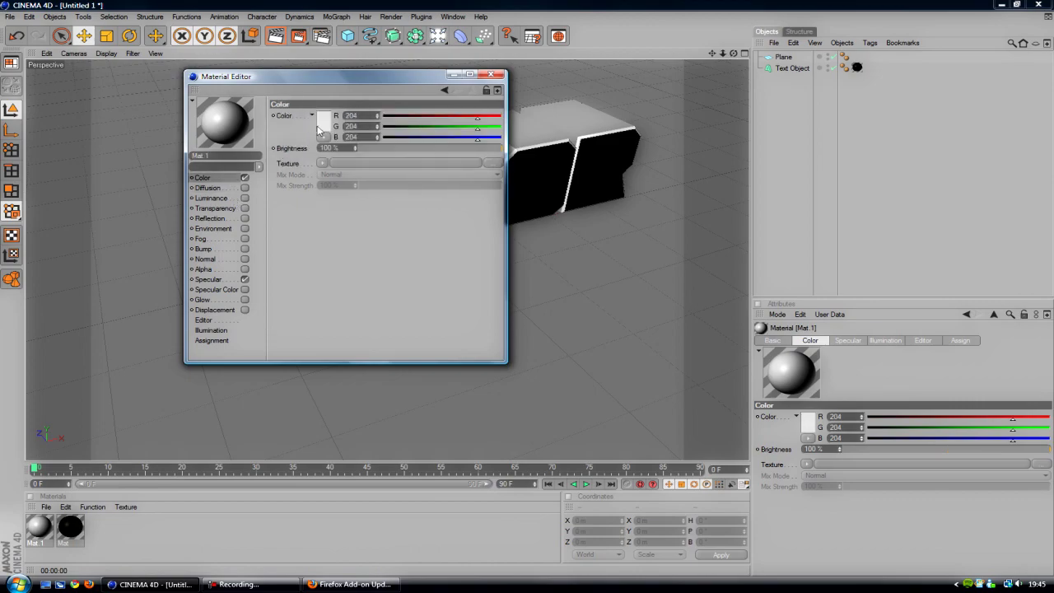
{"action": "left_click", "coordinate": [322, 163]}
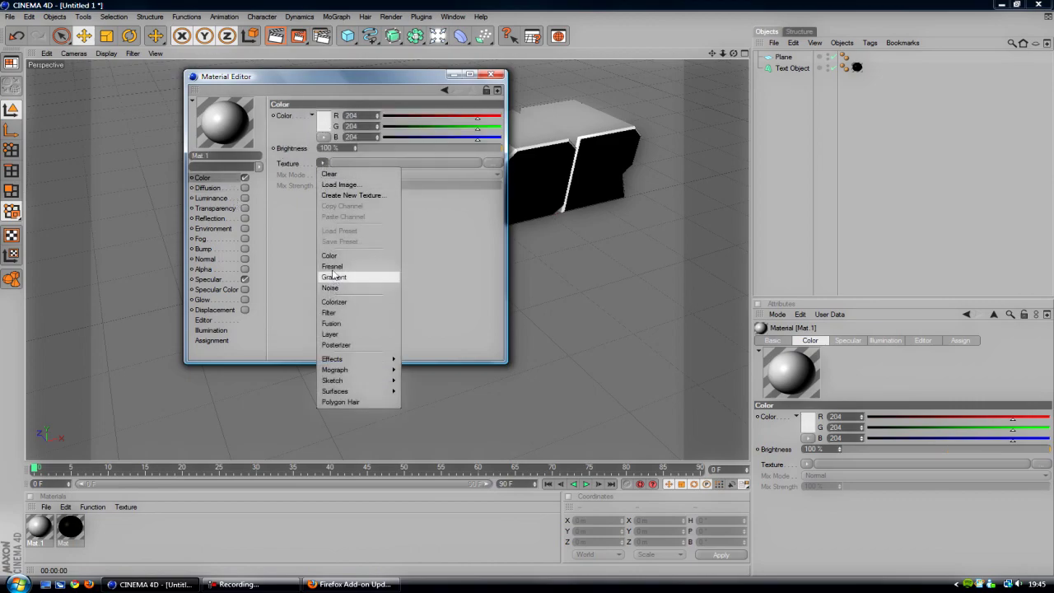
{"action": "left_click", "coordinate": [333, 278]}
{"action": "left_click", "coordinate": [338, 177]}
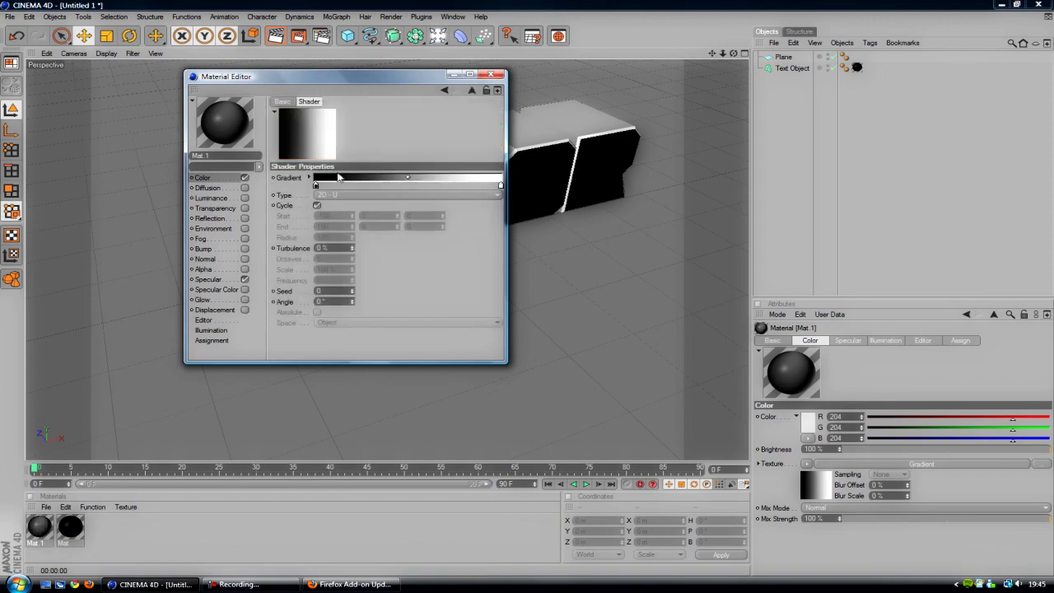
{"action": "left_click", "coordinate": [325, 195]}
{"action": "left_click", "coordinate": [326, 206]}
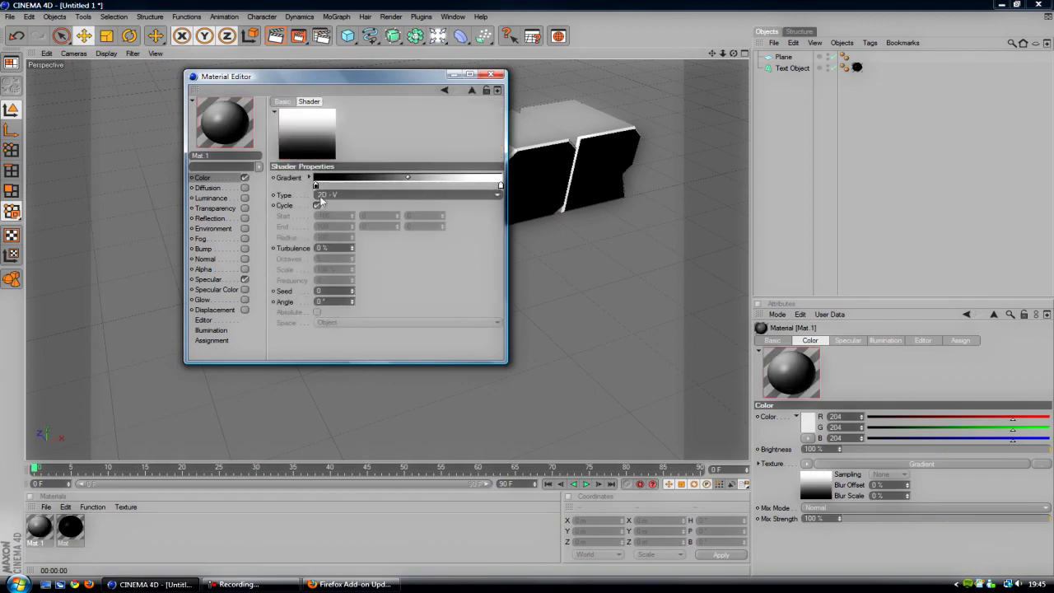
- Set the gradient's start colour to yellow-green and its end to bright green
{"action": "double_click", "coordinate": [317, 186]}
{"action": "left_click", "coordinate": [304, 150]}
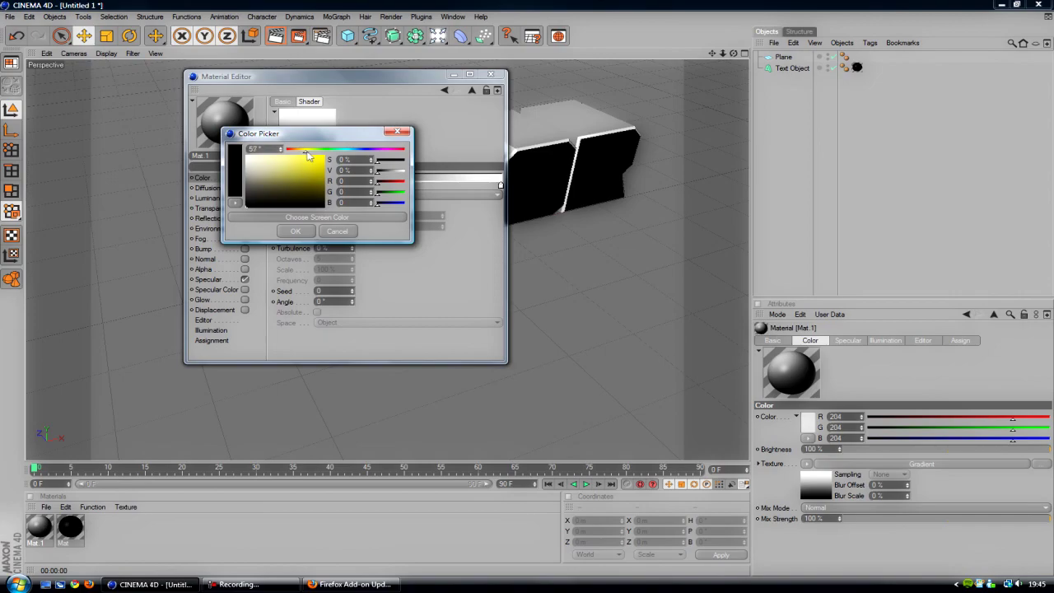
{"action": "left_click_drag", "start_coordinate": [321, 158], "coordinate": [337, 153]}
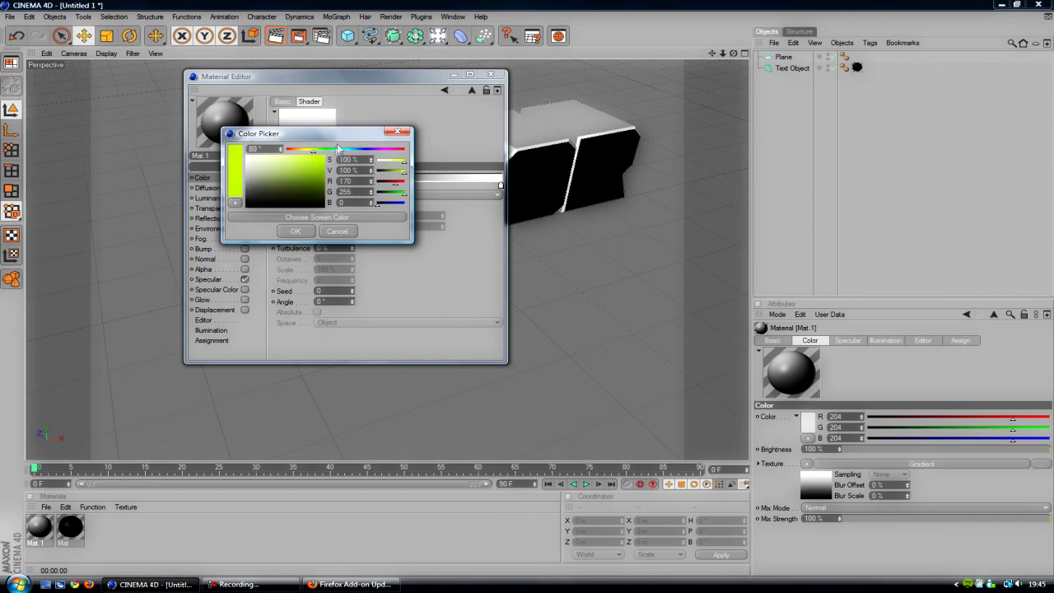
{"action": "left_click", "coordinate": [296, 231]}
{"action": "double_click", "coordinate": [500, 188]}
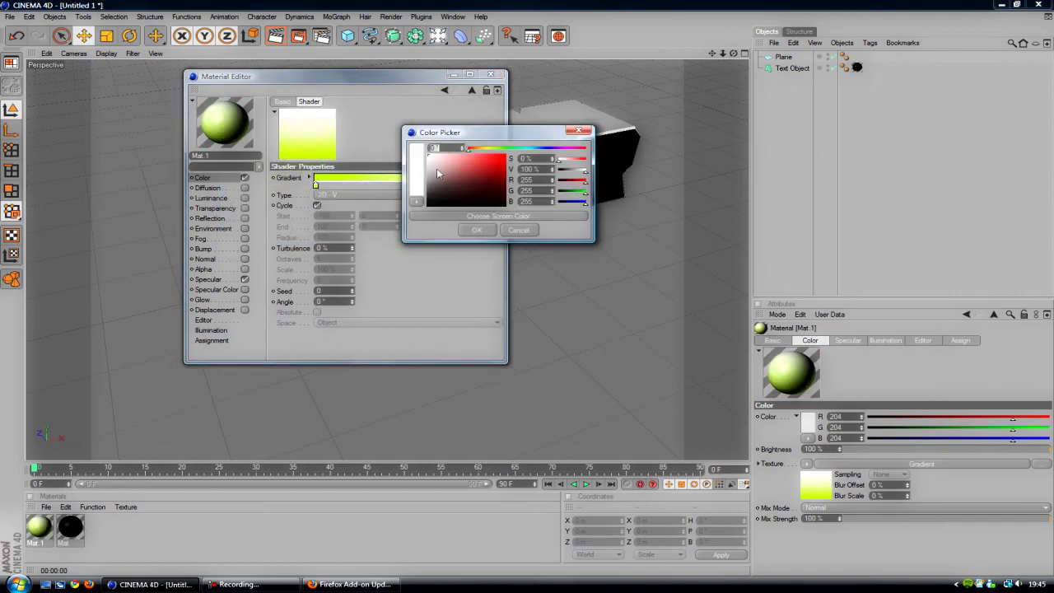
{"action": "left_click", "coordinate": [497, 149]}
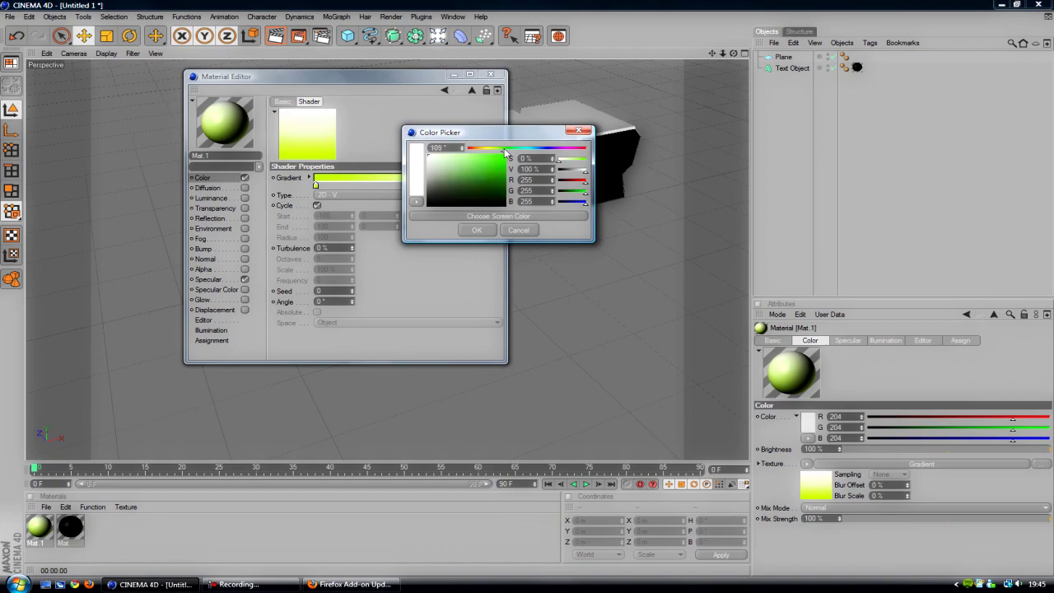
{"action": "left_click", "coordinate": [504, 158]}
{"action": "left_click", "coordinate": [476, 230]}
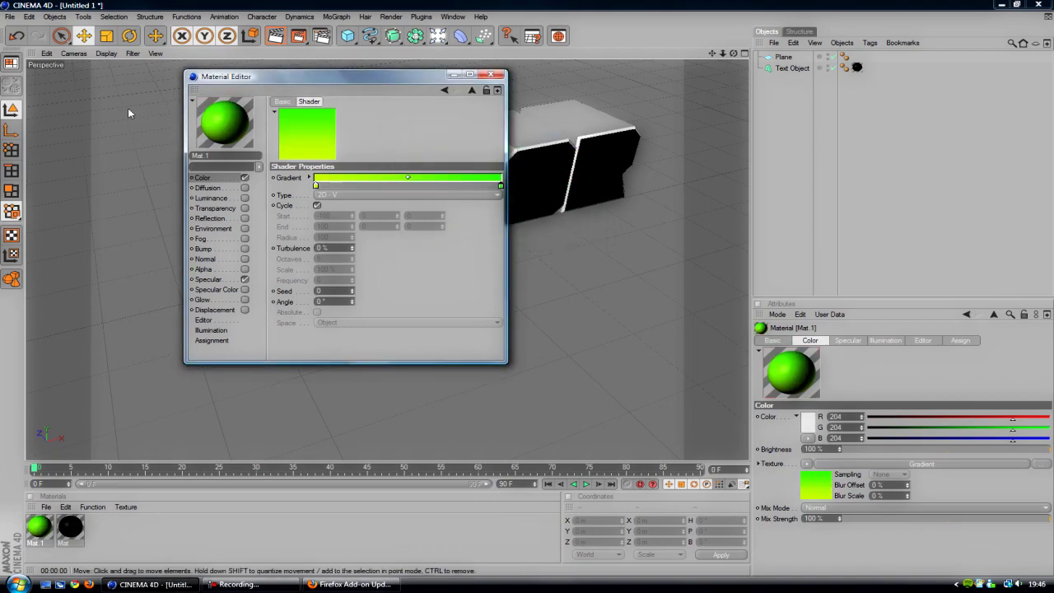
{"action": "left_click", "coordinate": [228, 178]}
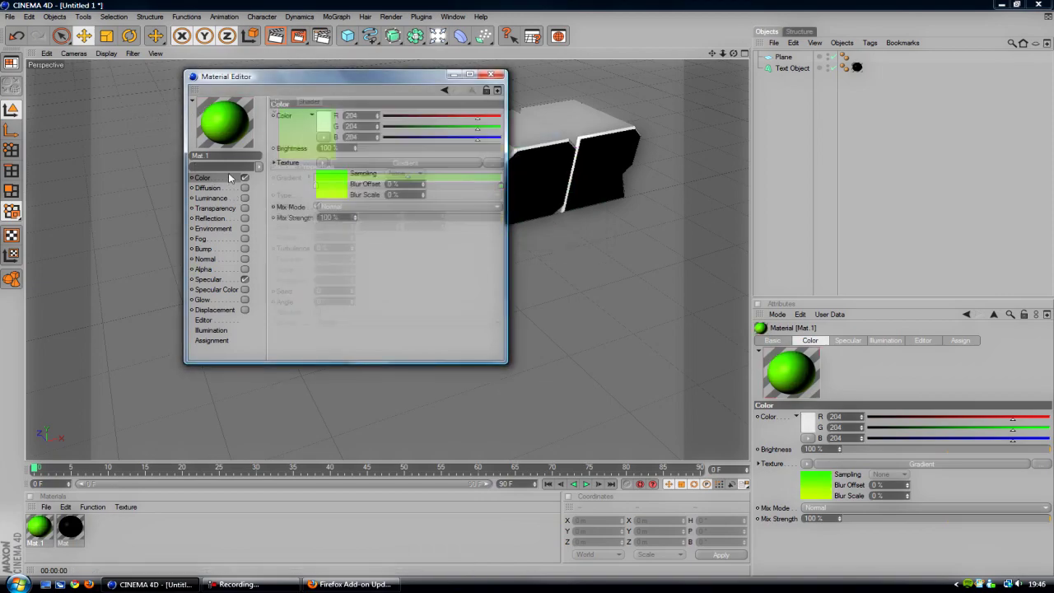
- Copy the colour gradient into the newly enabled Luminance channel
{"action": "left_click", "coordinate": [324, 163]}
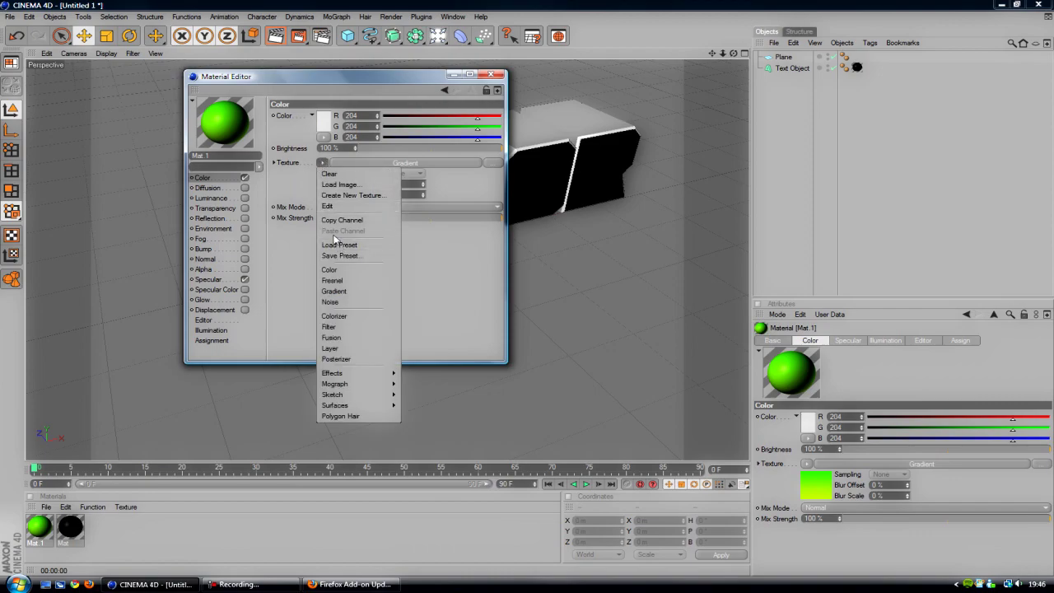
{"action": "left_click", "coordinate": [341, 220]}
{"action": "left_click", "coordinate": [210, 198]}
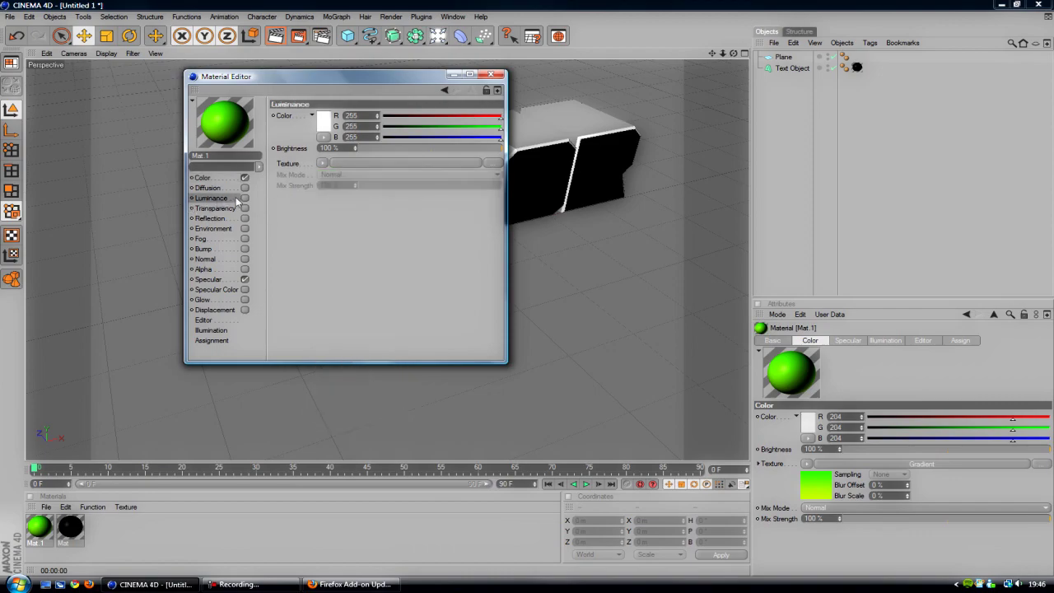
{"action": "left_click", "coordinate": [244, 198]}
{"action": "left_click", "coordinate": [323, 163]}
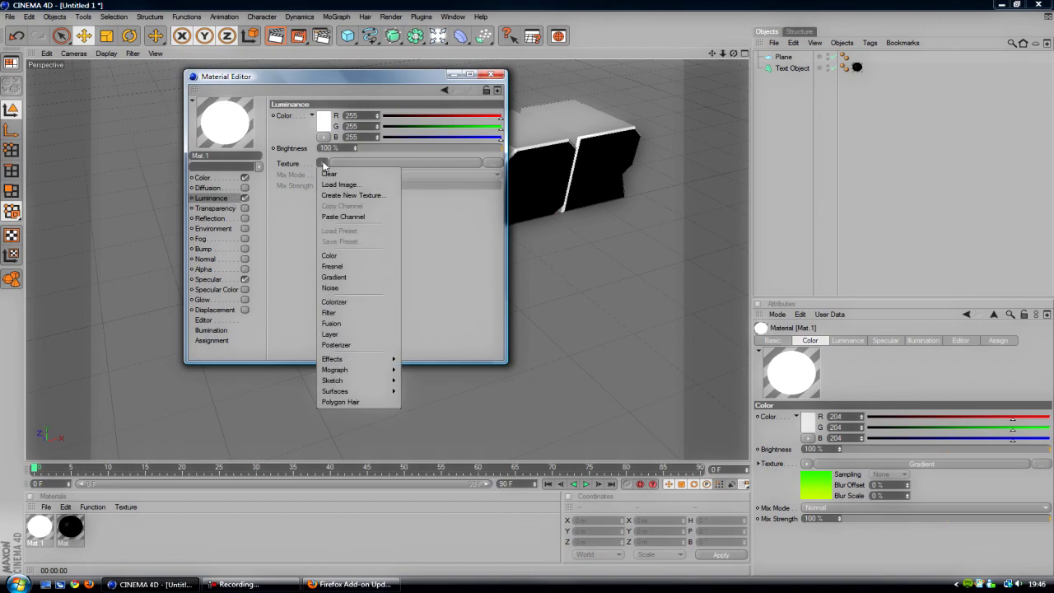
{"action": "left_click", "coordinate": [337, 217]}
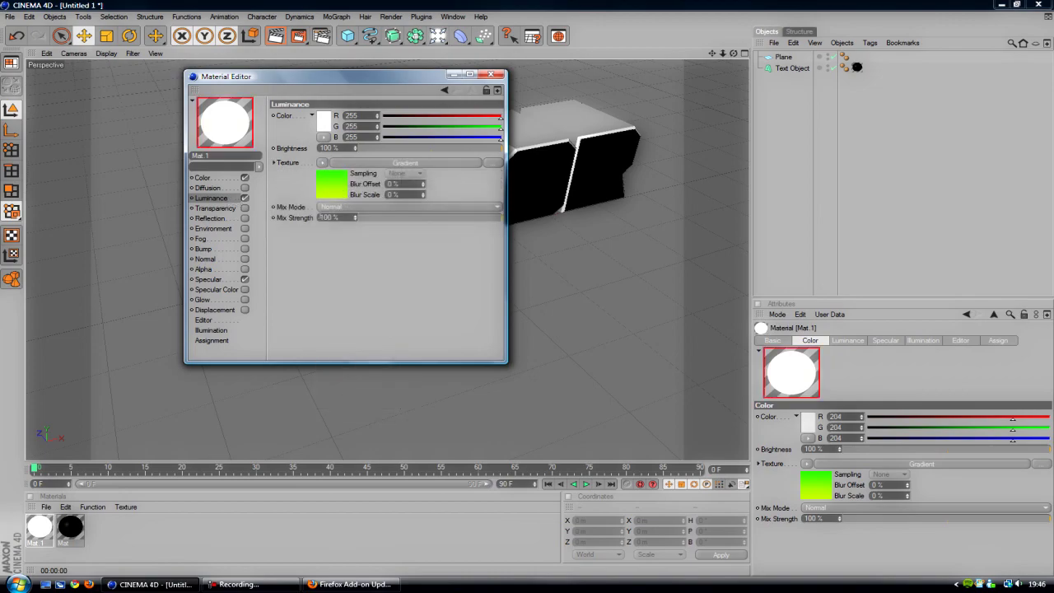
- Enable Reflection at 0% brightness with a Fresnel shader at 33% mix
{"action": "left_click", "coordinate": [245, 218]}
{"action": "left_click_drag", "start_coordinate": [367, 149], "coordinate": [349, 153]}
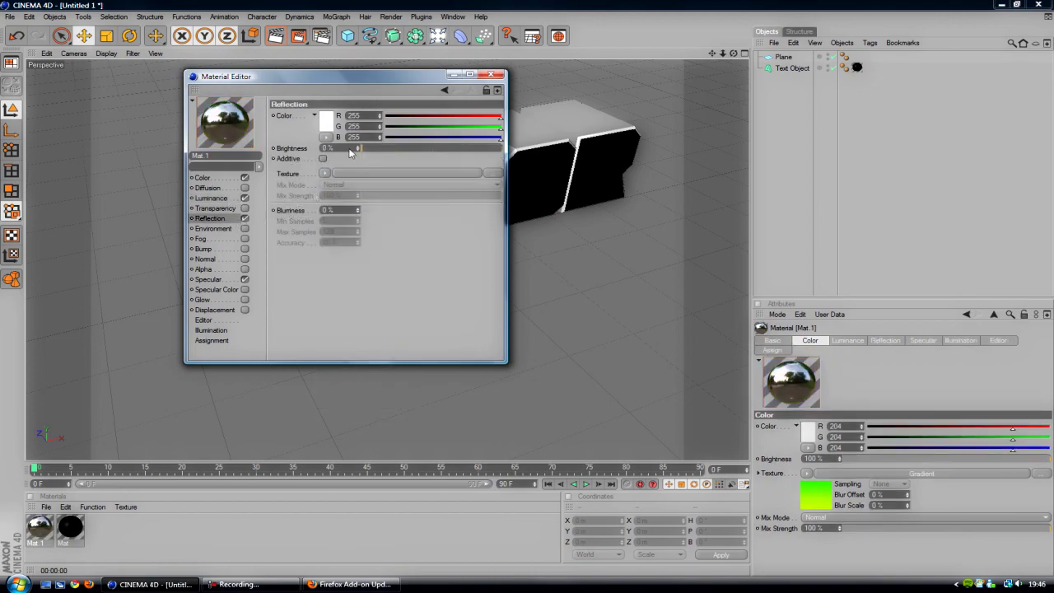
{"action": "left_click", "coordinate": [324, 175]}
{"action": "left_click", "coordinate": [341, 283]}
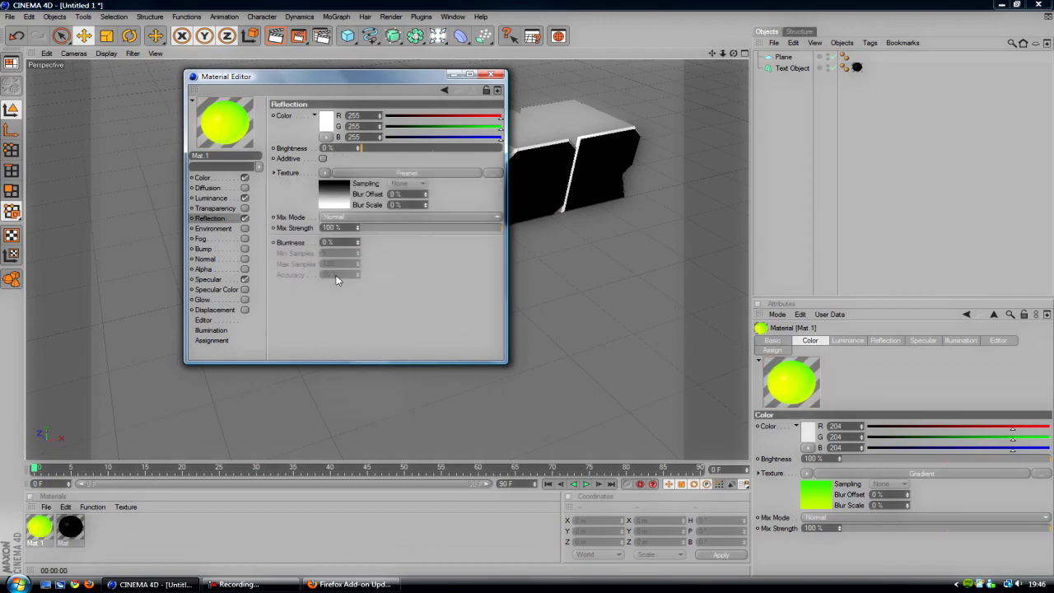
{"action": "left_click", "coordinate": [393, 228]}
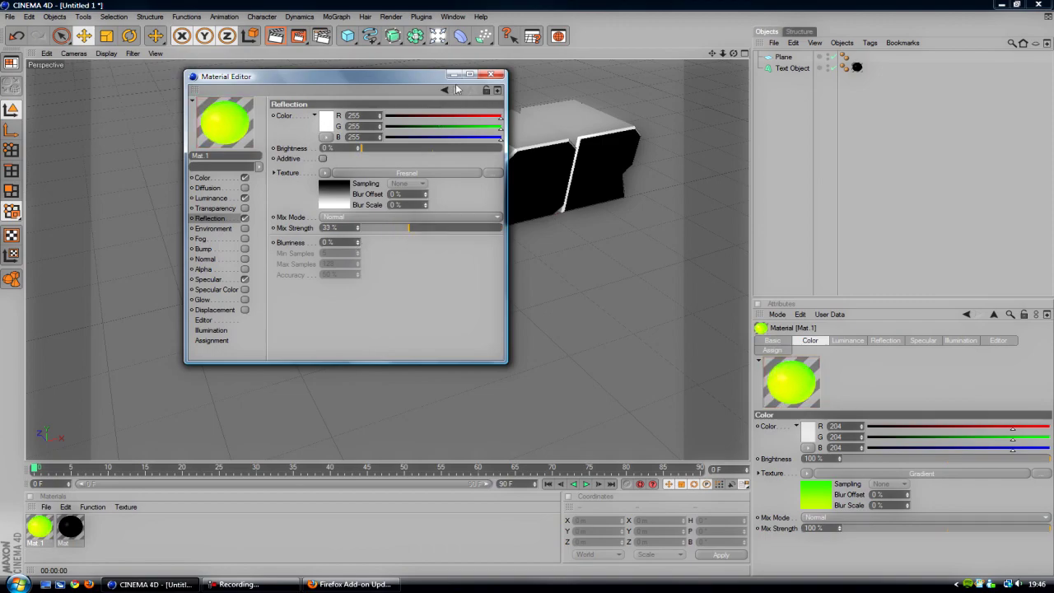
{"action": "left_click", "coordinate": [491, 75]}
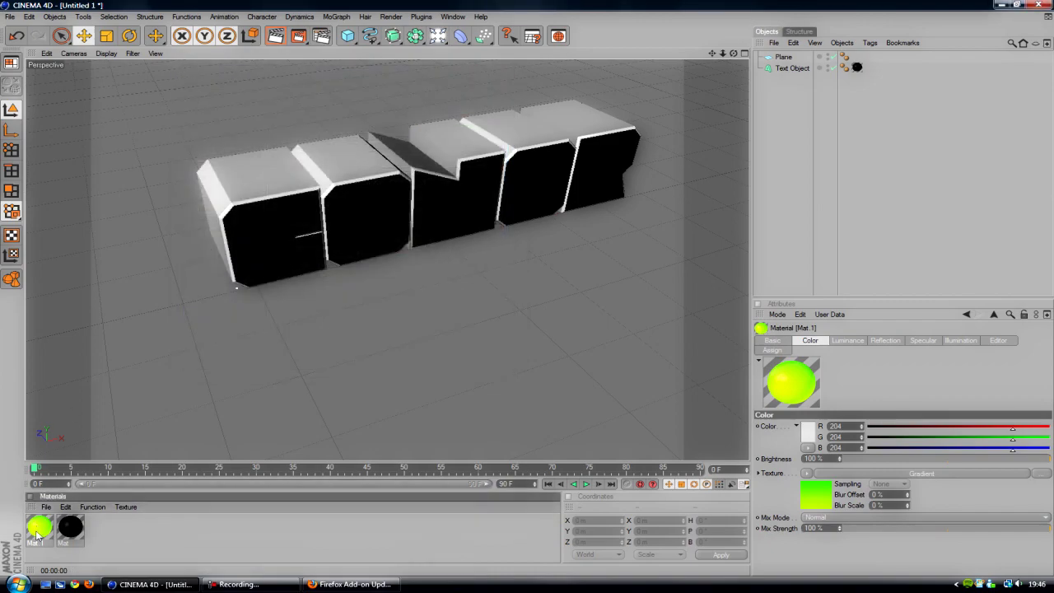
- Apply Mat.1 to the Text object and render a preview
{"action": "left_click_drag", "start_coordinate": [36, 529], "coordinate": [802, 72]}
{"action": "left_click", "coordinate": [799, 130]}
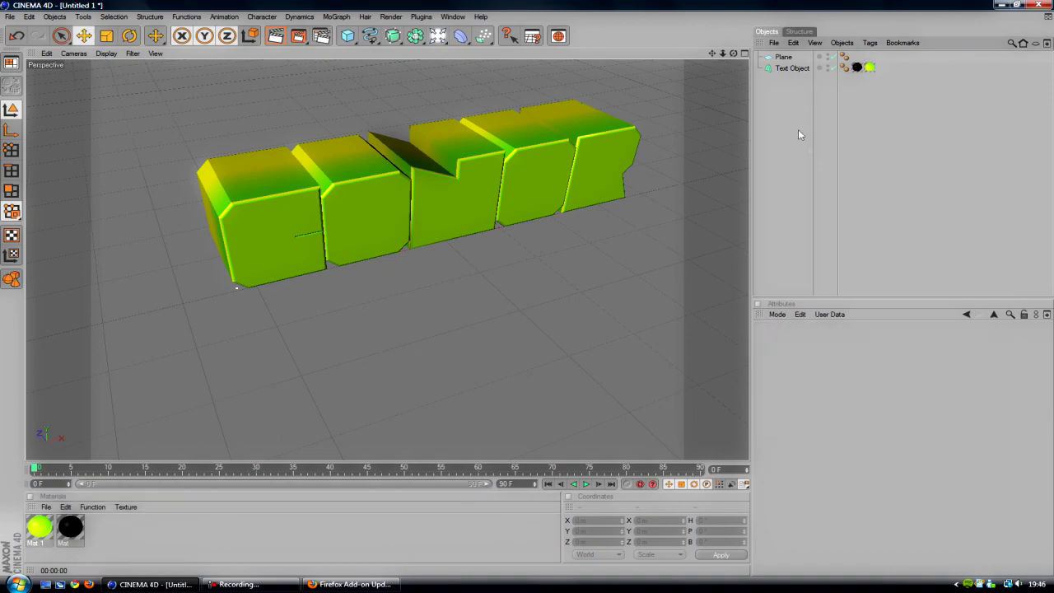
{"action": "key", "text": "ctrl+r"}
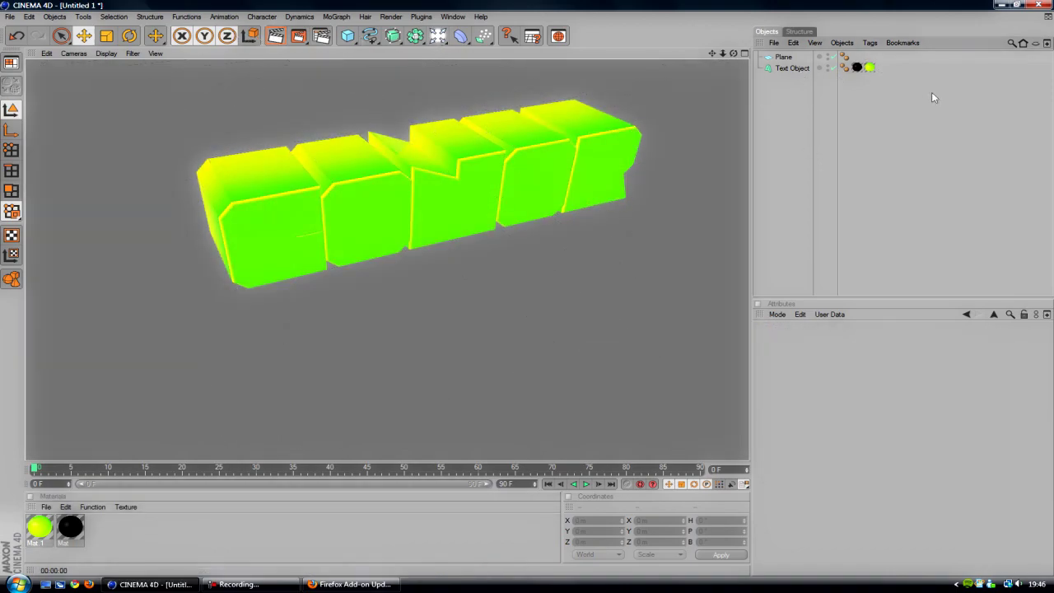
- Place the Mat.1 tag before the black material tag and re-render to check black fronts
{"action": "left_click_drag", "start_coordinate": [865, 71], "coordinate": [853, 69]}
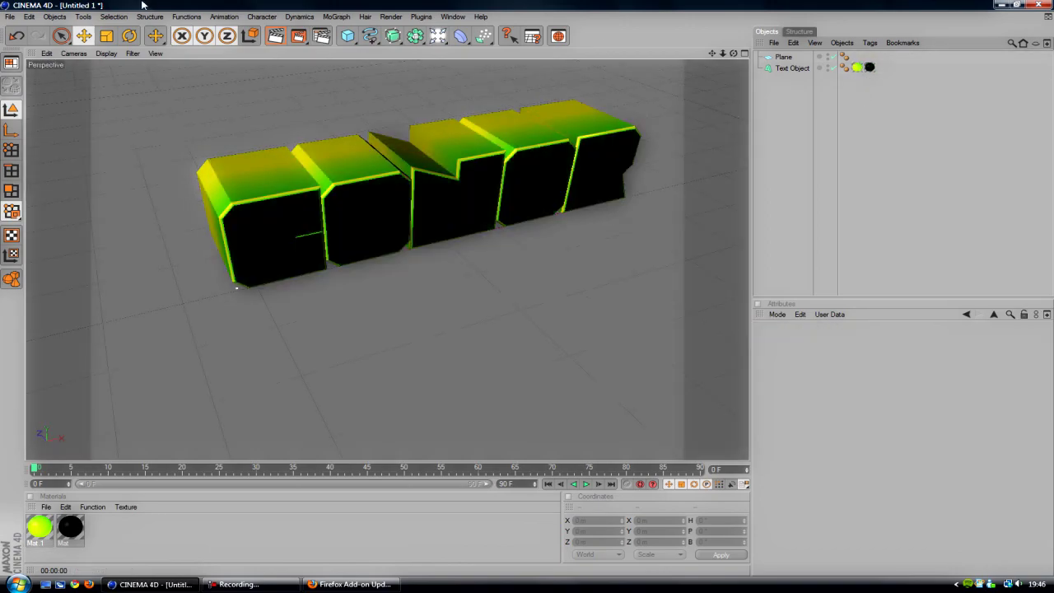
{"action": "left_click", "coordinate": [276, 35]}
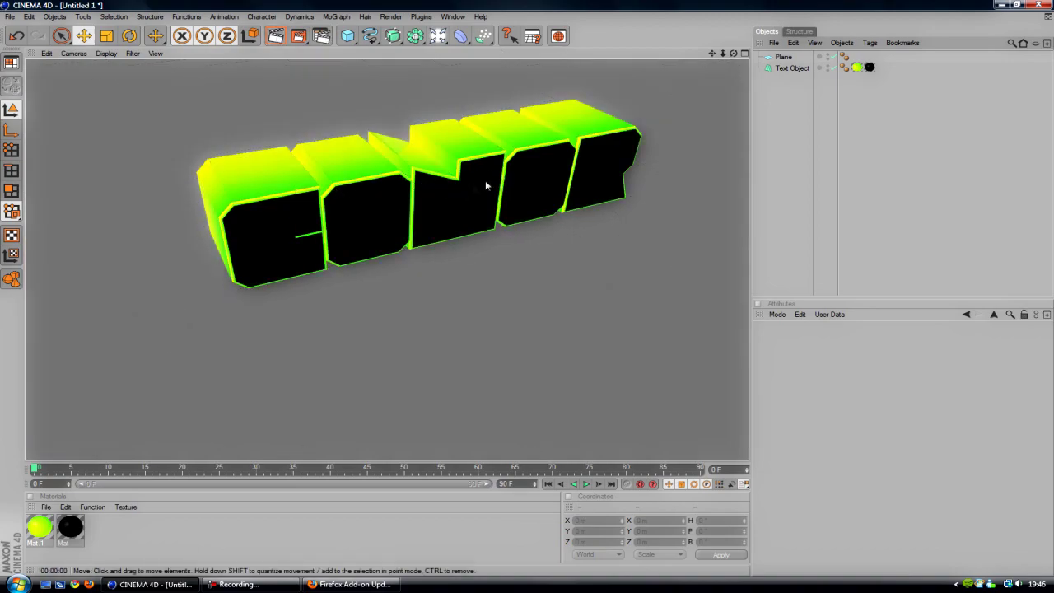
{"action": "left_click", "coordinate": [1002, 4]}
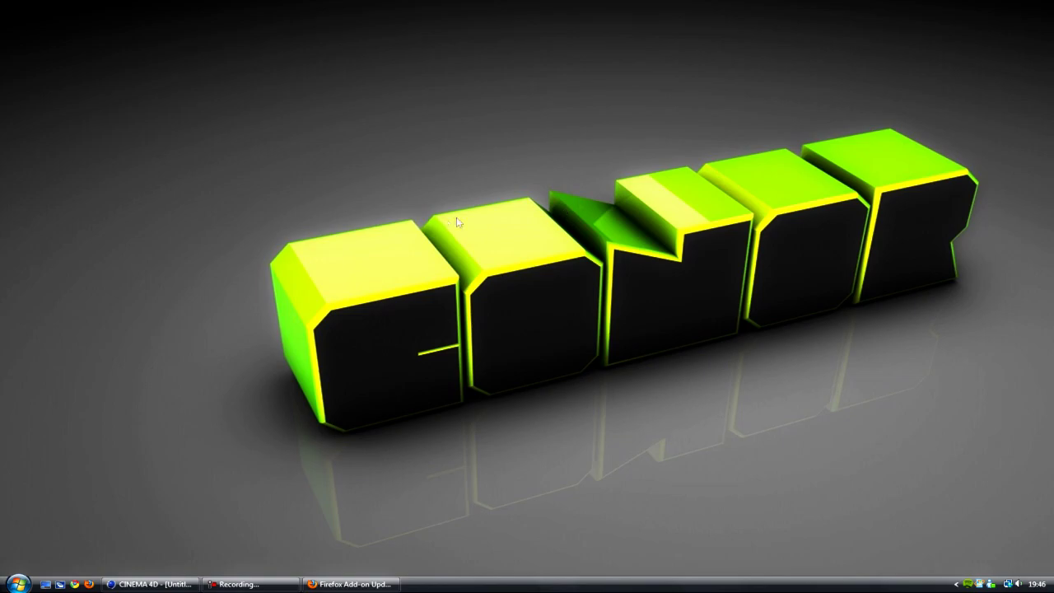
{"action": "left_click", "coordinate": [145, 582]}
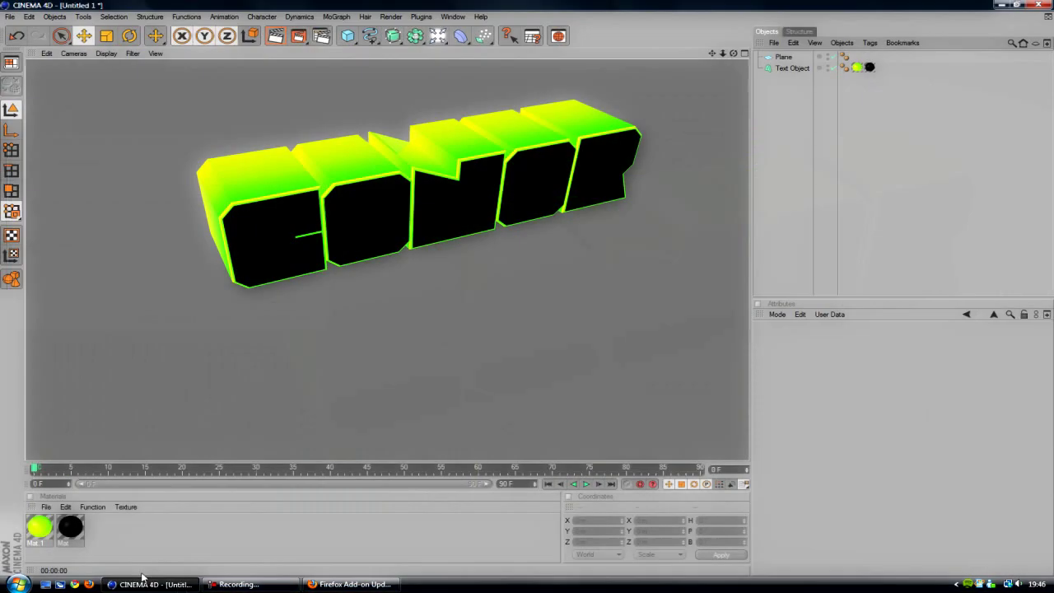
{"action": "left_click", "coordinate": [392, 18]}
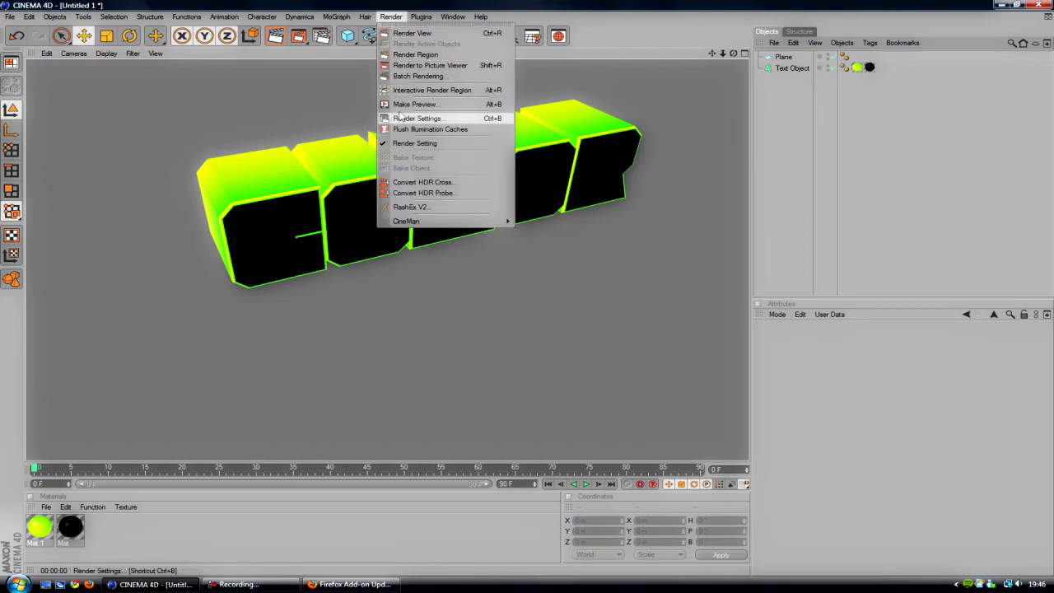
- Add Ambient Occlusion in Render Settings with 150 m ray length and 40% contrast, then render
{"action": "left_click", "coordinate": [403, 118]}
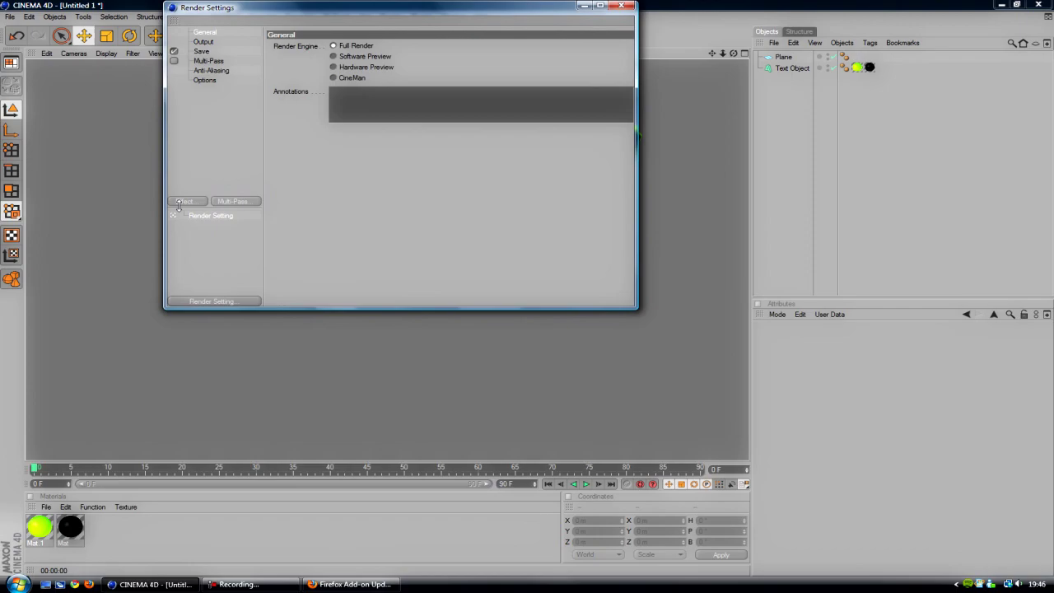
{"action": "left_click", "coordinate": [180, 202]}
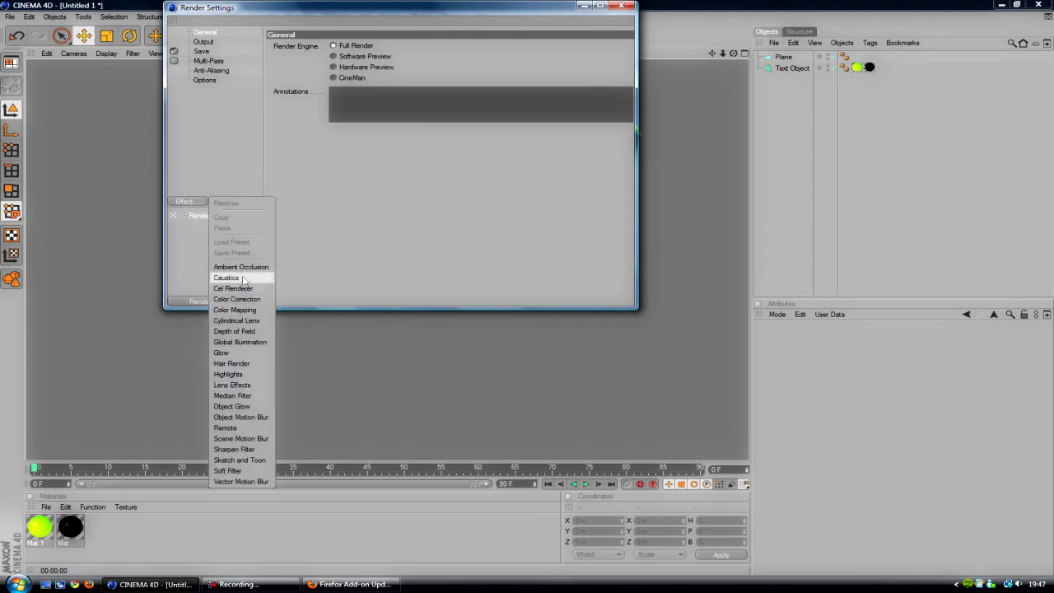
{"action": "left_click", "coordinate": [241, 268]}
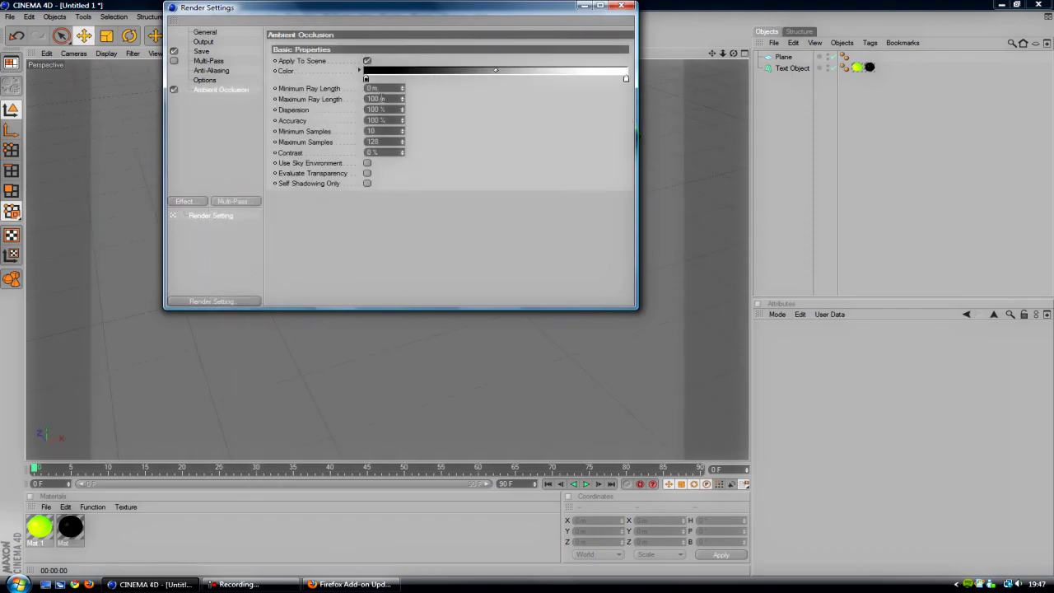
{"action": "double_click", "coordinate": [377, 98]}
{"action": "key", "text": "Return"}
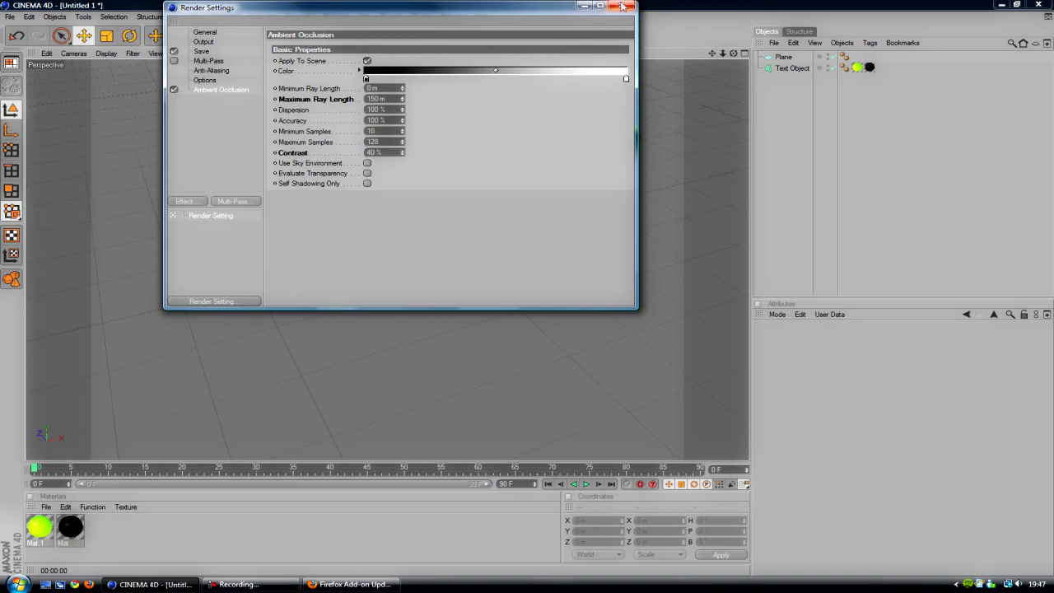
{"action": "left_click", "coordinate": [621, 6]}
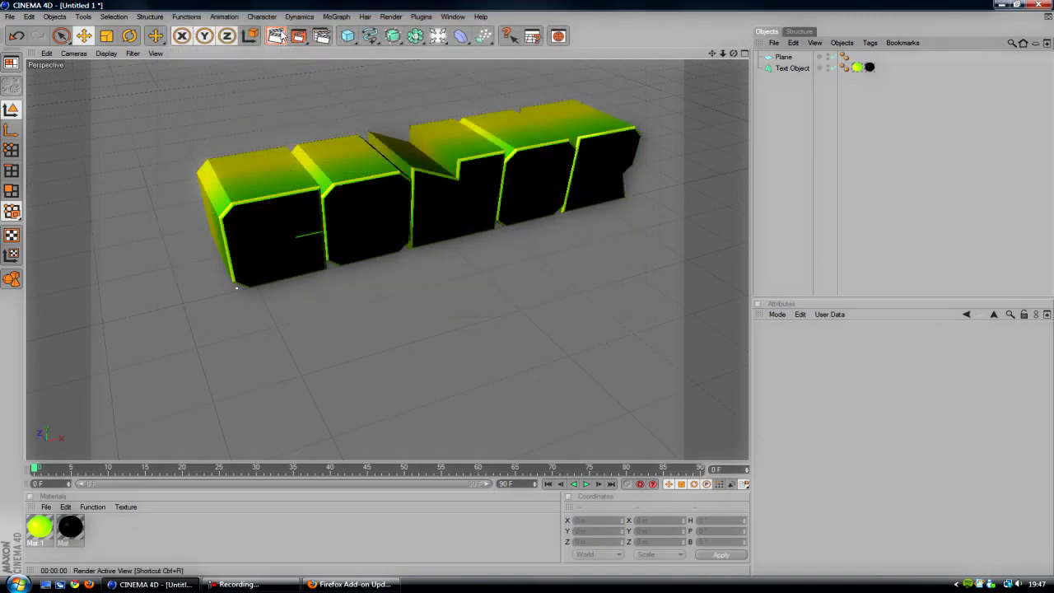
{"action": "left_click", "coordinate": [279, 37]}
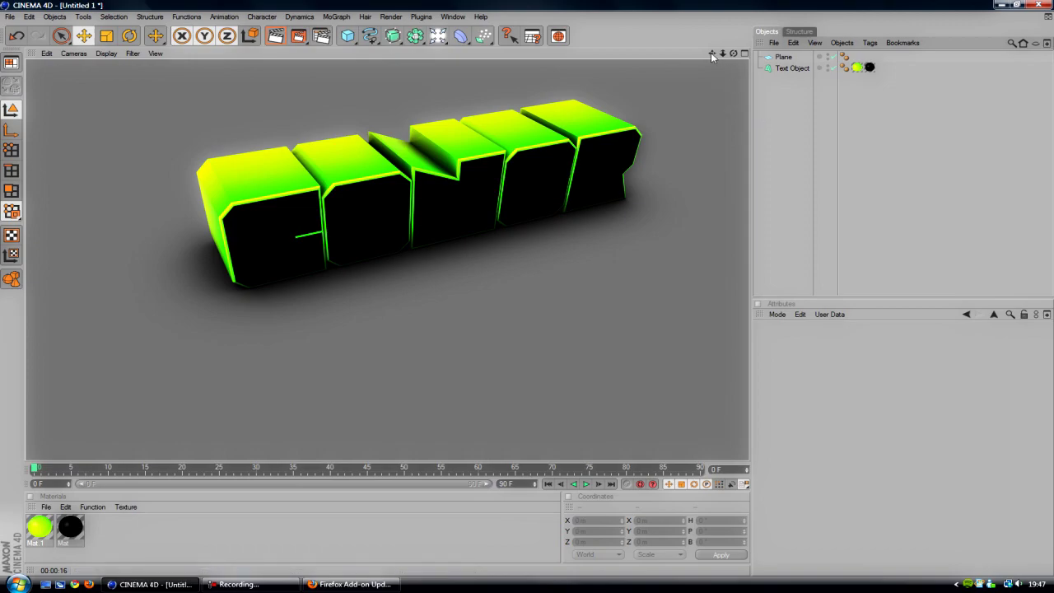
{"action": "left_click", "coordinate": [153, 524]}
- Create a new material, Mat.2, and give its Color channel a 2D - Circular gradient texture
{"action": "scroll", "coordinate": [318, 303], "scroll_direction": "down", "scroll_amount": 10}
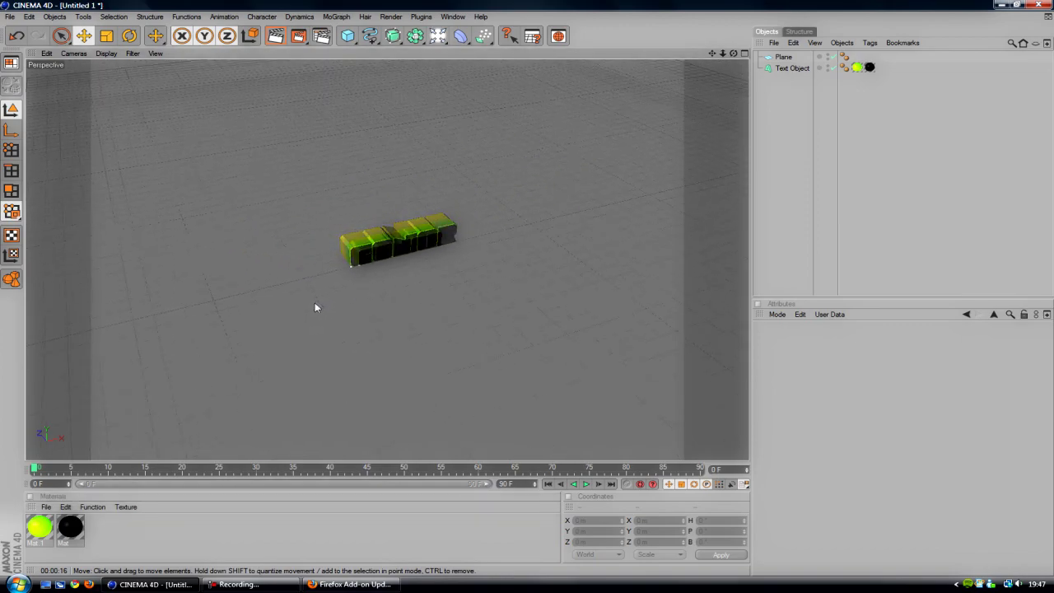
{"action": "scroll", "coordinate": [314, 305], "scroll_direction": "down", "scroll_amount": 2}
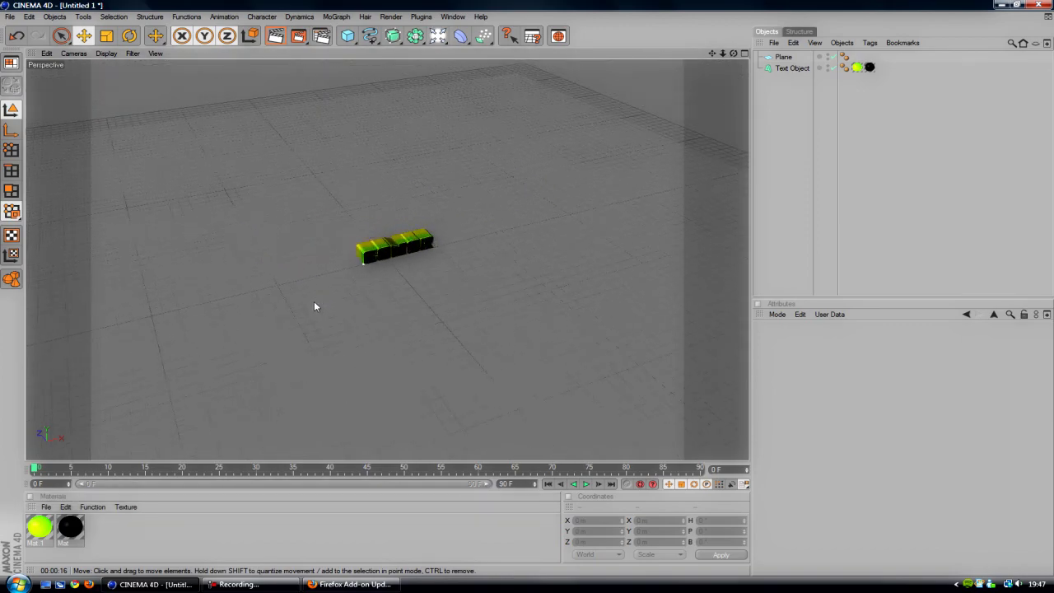
{"action": "double_click", "coordinate": [113, 533]}
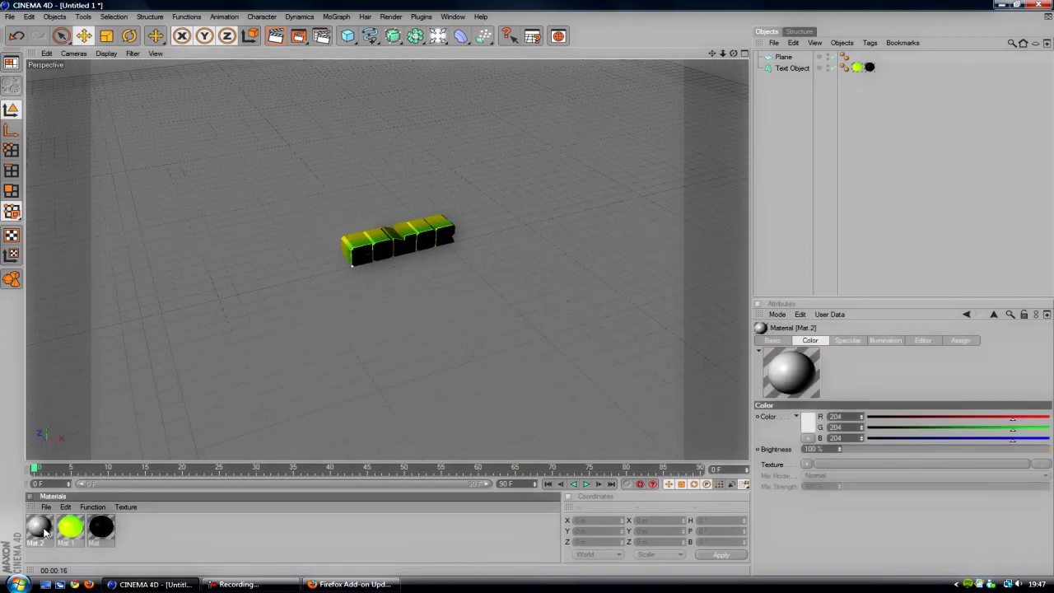
{"action": "double_click", "coordinate": [40, 529]}
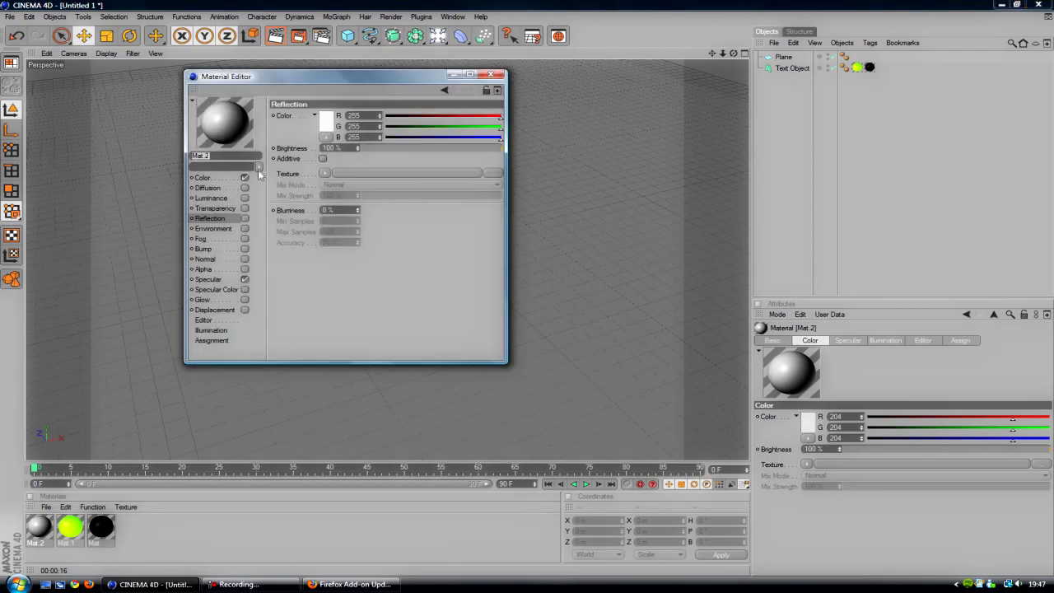
{"action": "left_click", "coordinate": [215, 178]}
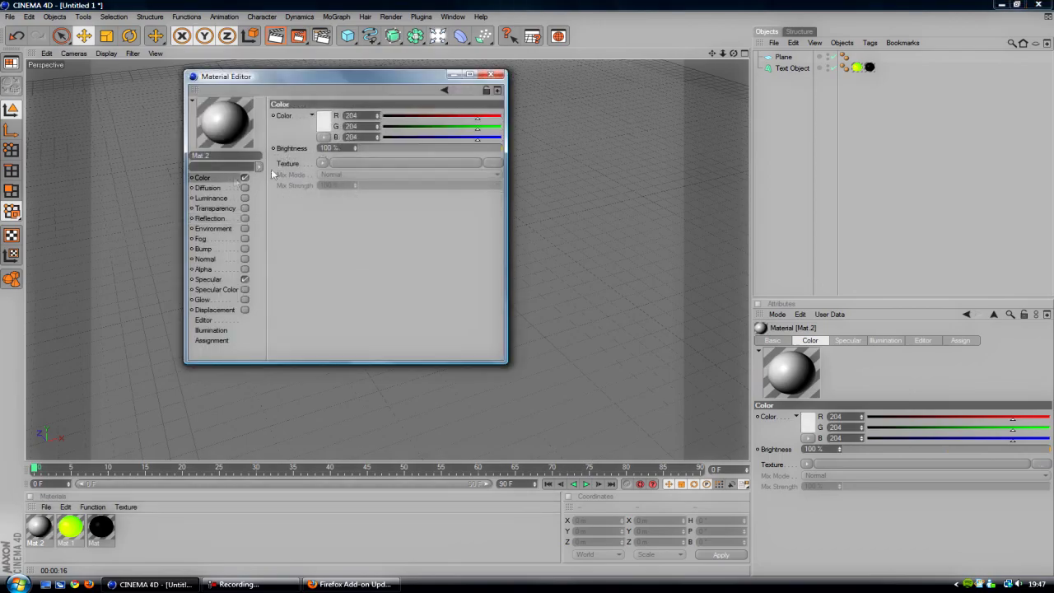
{"action": "left_click", "coordinate": [323, 164]}
{"action": "left_click", "coordinate": [333, 276]}
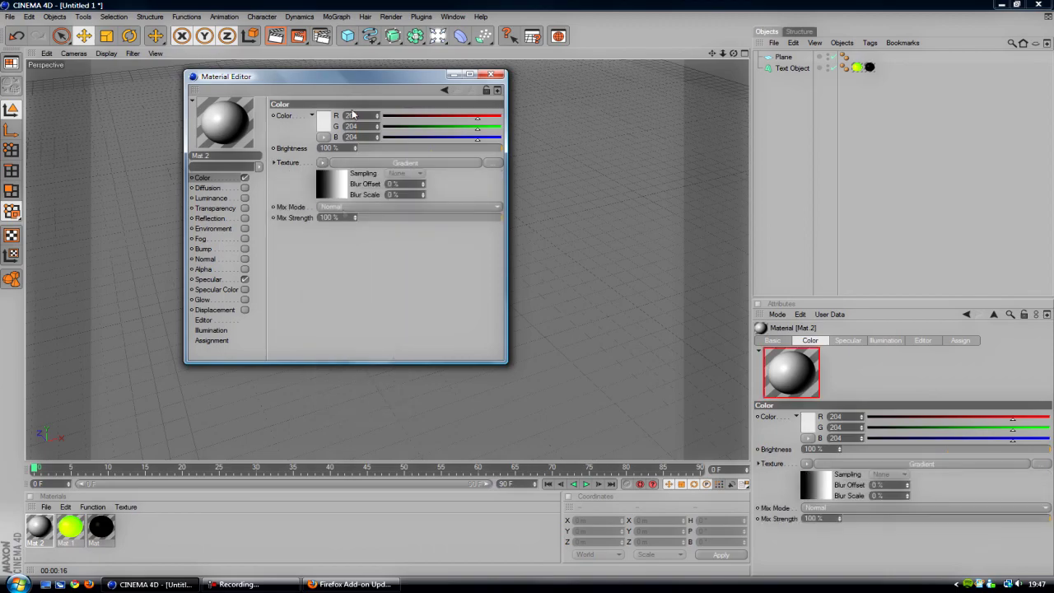
{"action": "left_click", "coordinate": [365, 165]}
{"action": "left_click", "coordinate": [326, 196]}
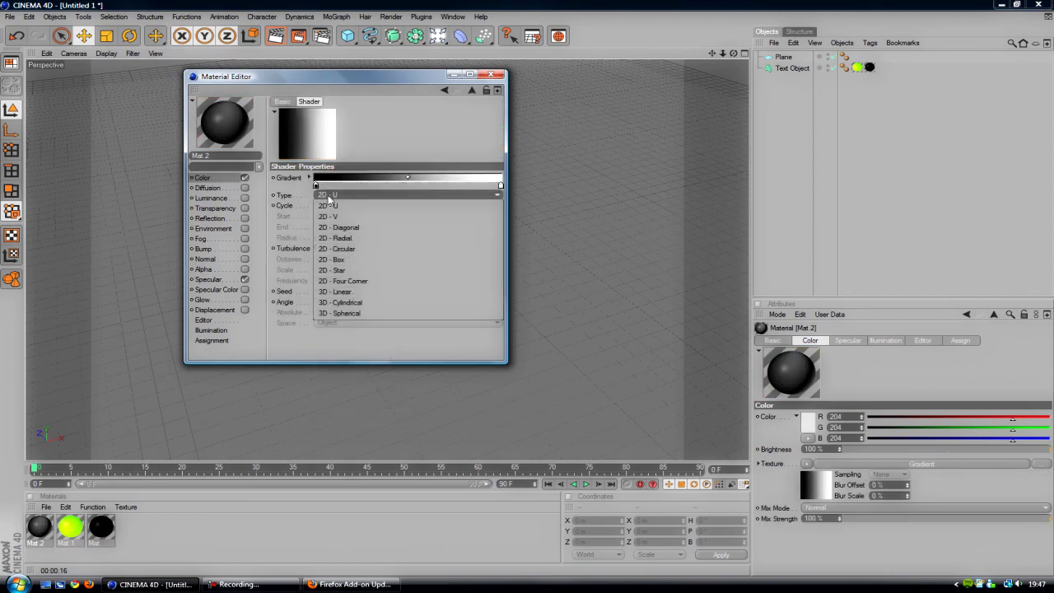
{"action": "left_click", "coordinate": [337, 249]}
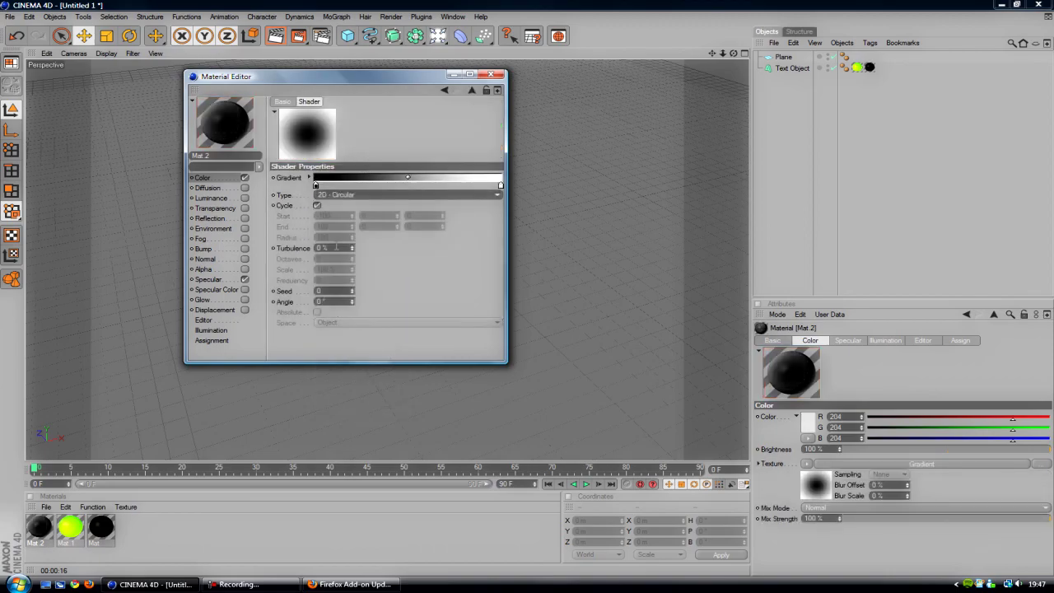
- Set the gradient stops to white at the centre fading out to black
{"action": "double_click", "coordinate": [316, 186]}
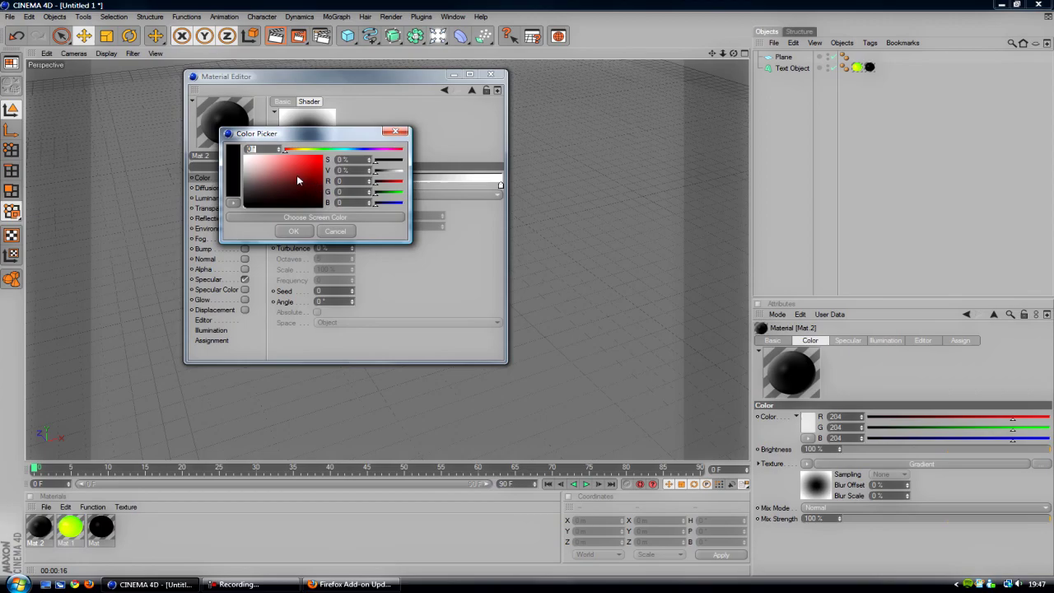
{"action": "left_click", "coordinate": [277, 233]}
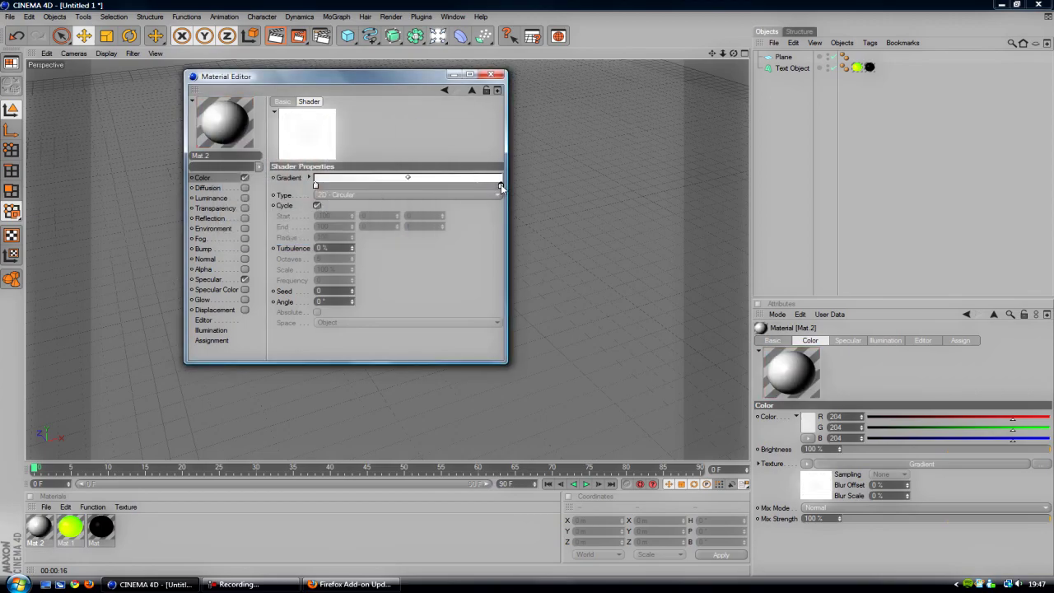
{"action": "double_click", "coordinate": [500, 188]}
{"action": "left_click", "coordinate": [457, 235]}
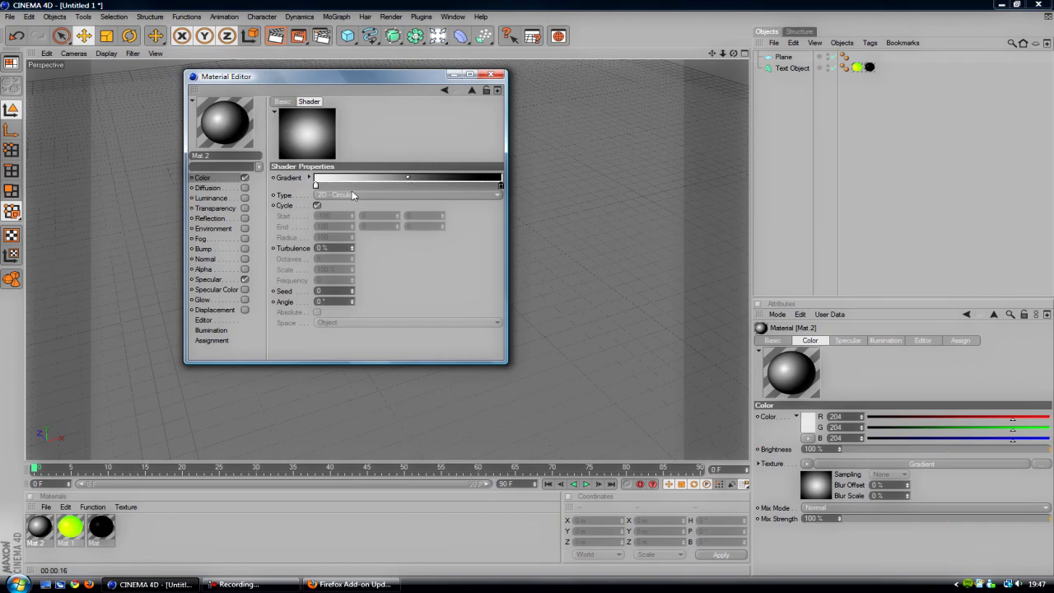
{"action": "double_click", "coordinate": [341, 187]}
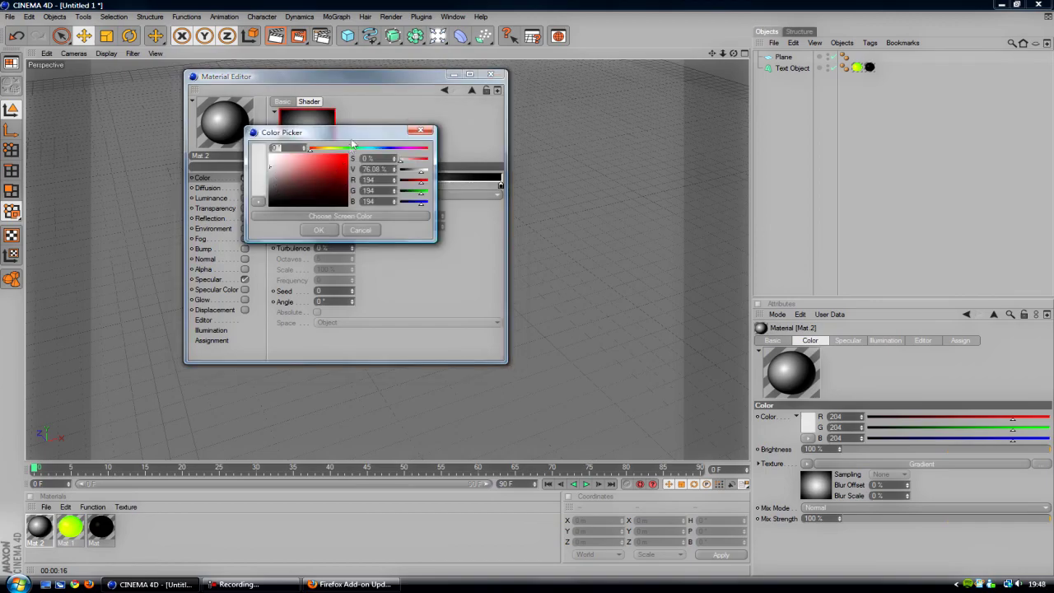
{"action": "left_click", "coordinate": [420, 131]}
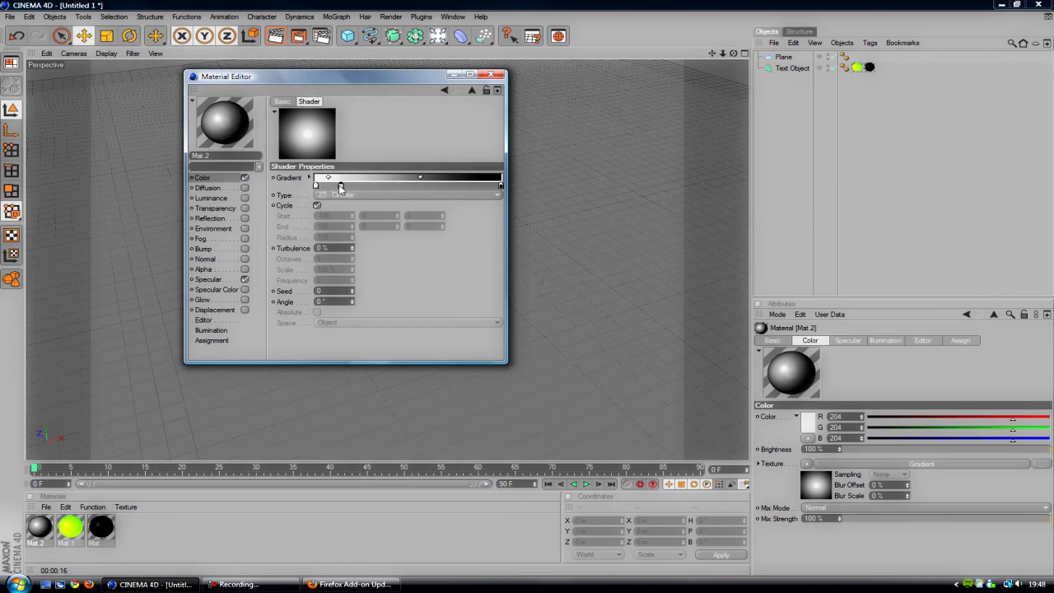
{"action": "double_click", "coordinate": [340, 186]}
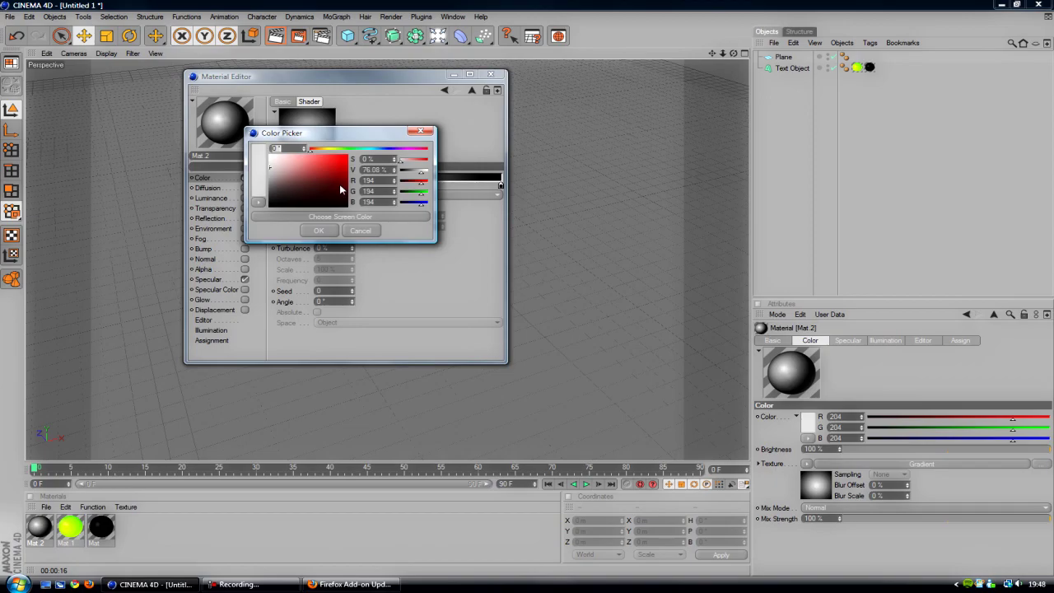
{"action": "left_click", "coordinate": [317, 231]}
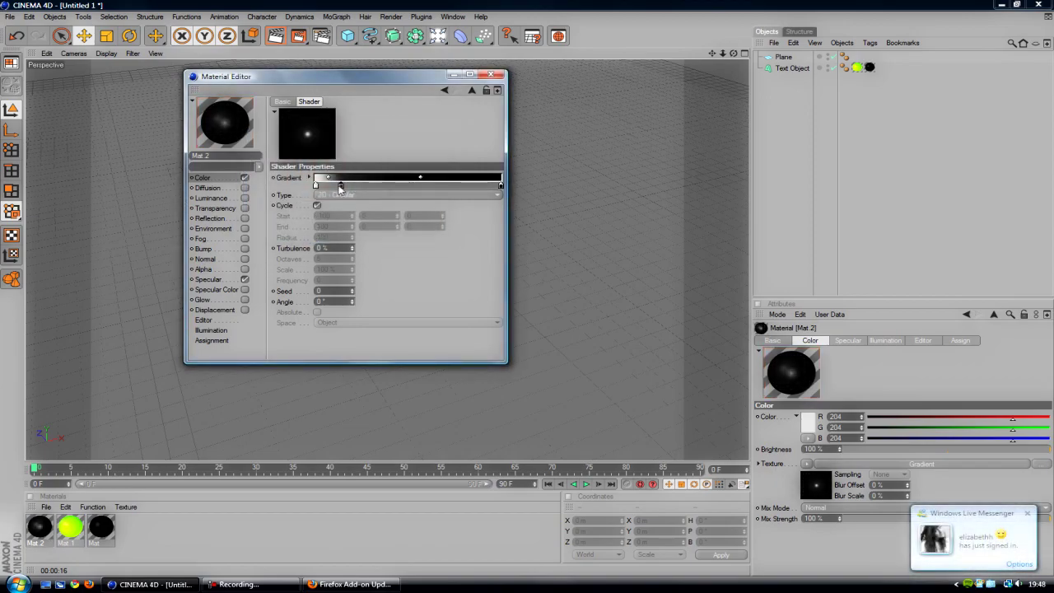
- Apply Mat.2 to the floor plane, shift the CONOR text left, and render the view
{"action": "left_click", "coordinate": [490, 75]}
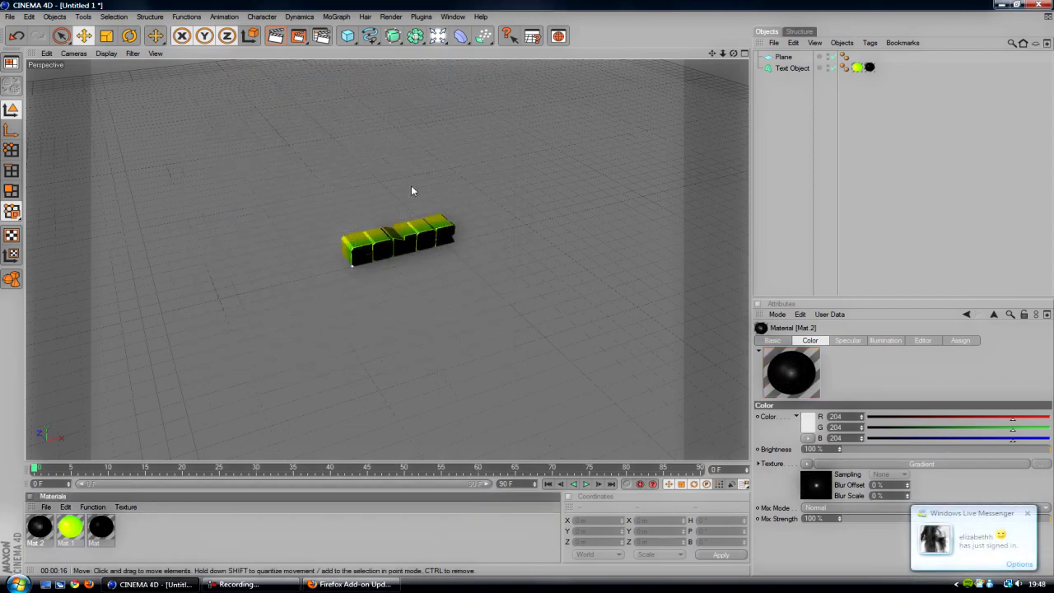
{"action": "left_click_drag", "start_coordinate": [33, 533], "coordinate": [287, 313]}
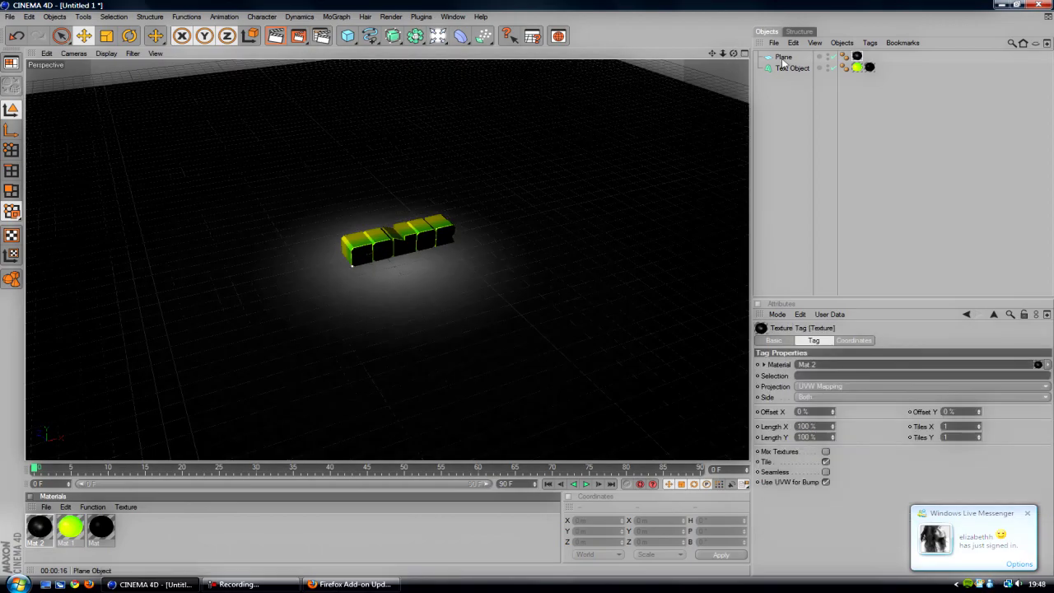
{"action": "left_click", "coordinate": [389, 247]}
{"action": "left_click_drag", "start_coordinate": [382, 267], "coordinate": [345, 268]}
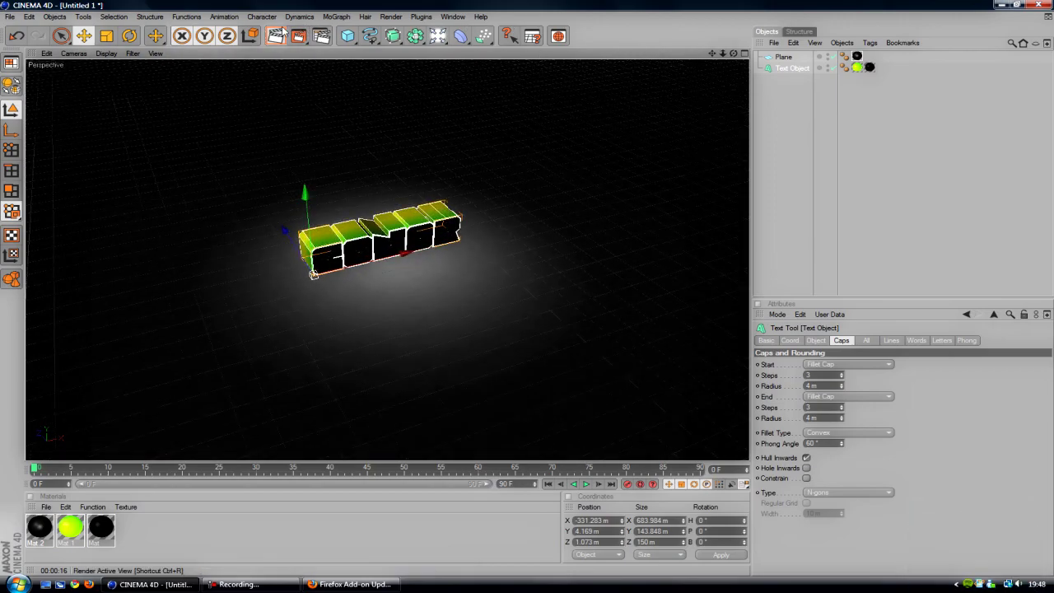
{"action": "left_click", "coordinate": [279, 33]}
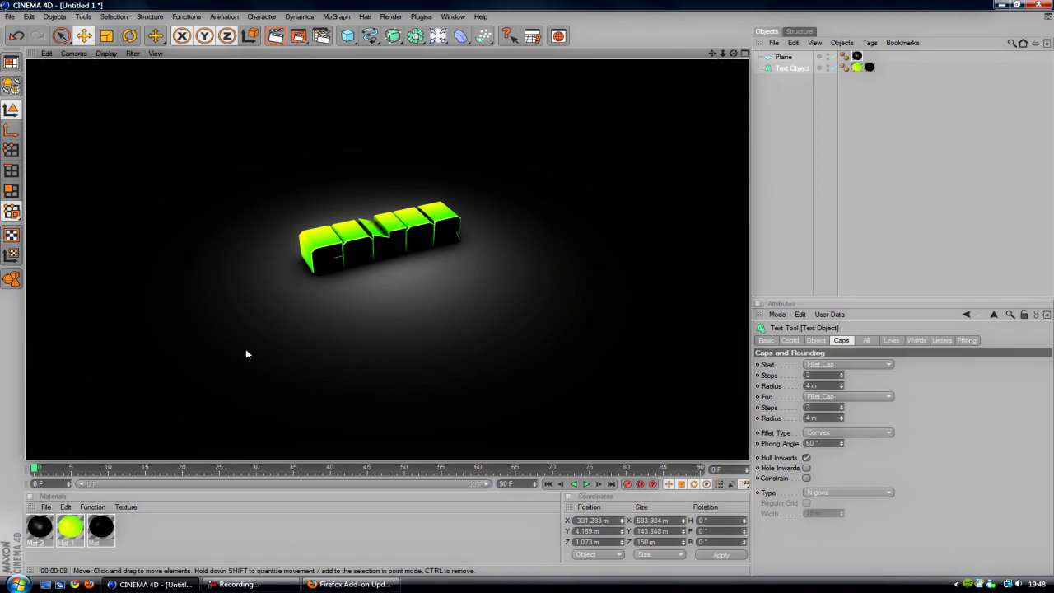
- Move Mat.2's gradient knot outward so the floor's pool of light spreads wider
{"action": "double_click", "coordinate": [38, 528]}
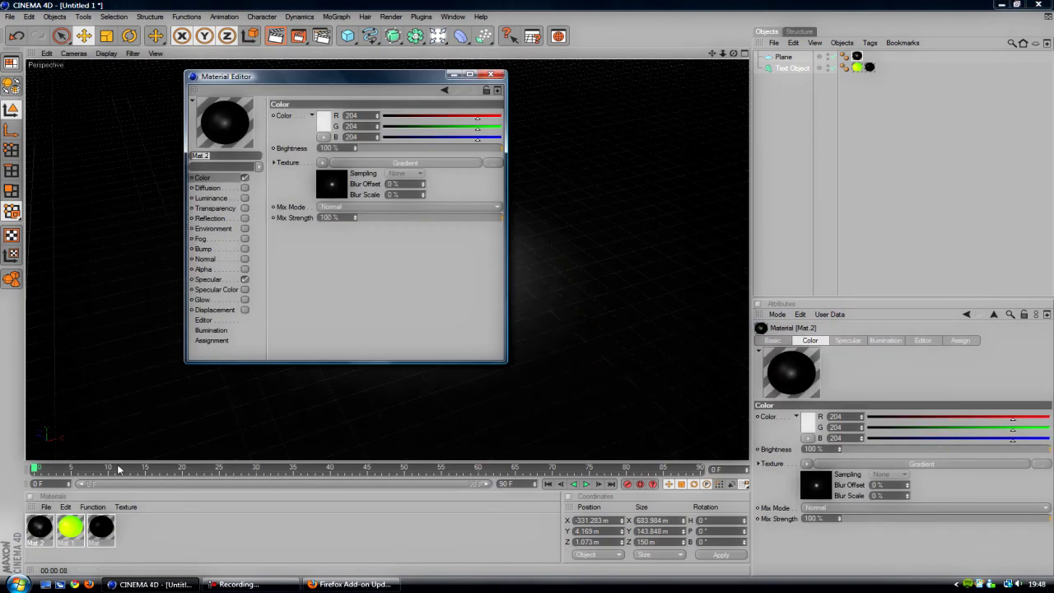
{"action": "left_click", "coordinate": [321, 192]}
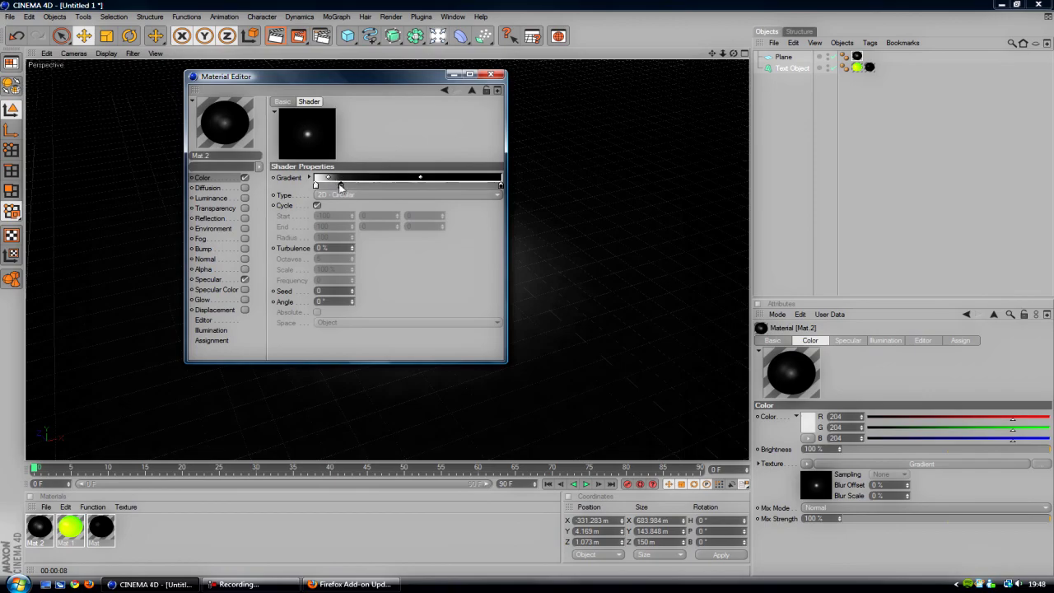
{"action": "left_click", "coordinate": [333, 185]}
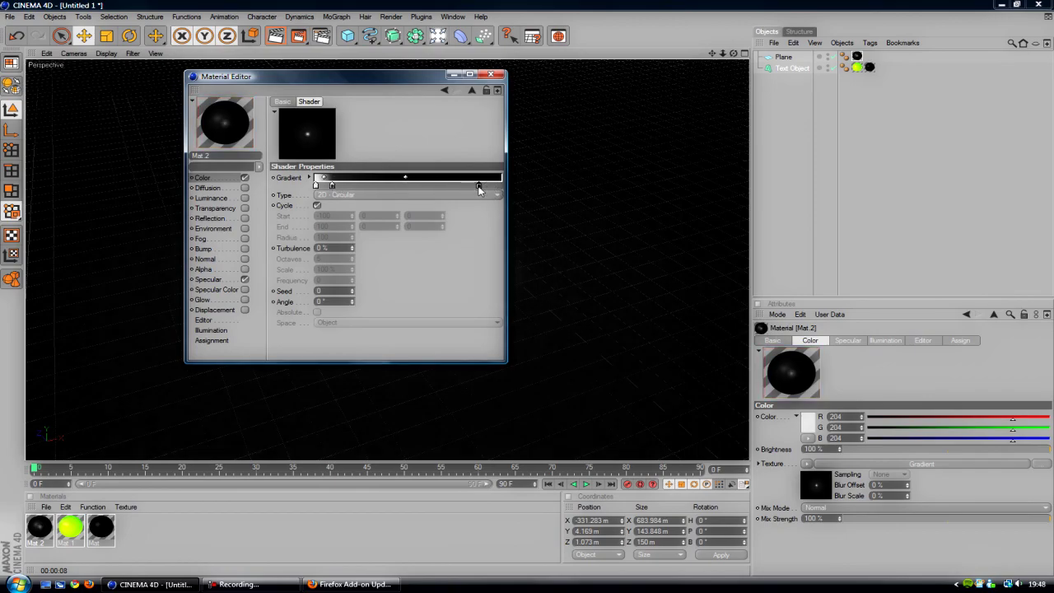
{"action": "left_click", "coordinate": [491, 74]}
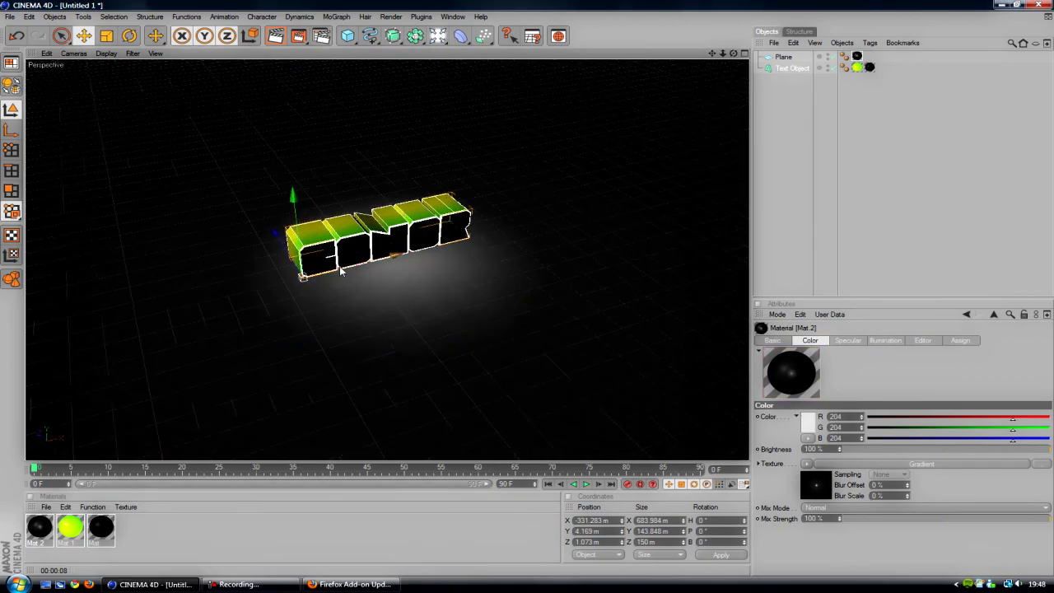
- Reposition the CONOR text, zoom in, render the closer view, then show the desktop
{"action": "left_click_drag", "start_coordinate": [341, 272], "coordinate": [445, 246]}
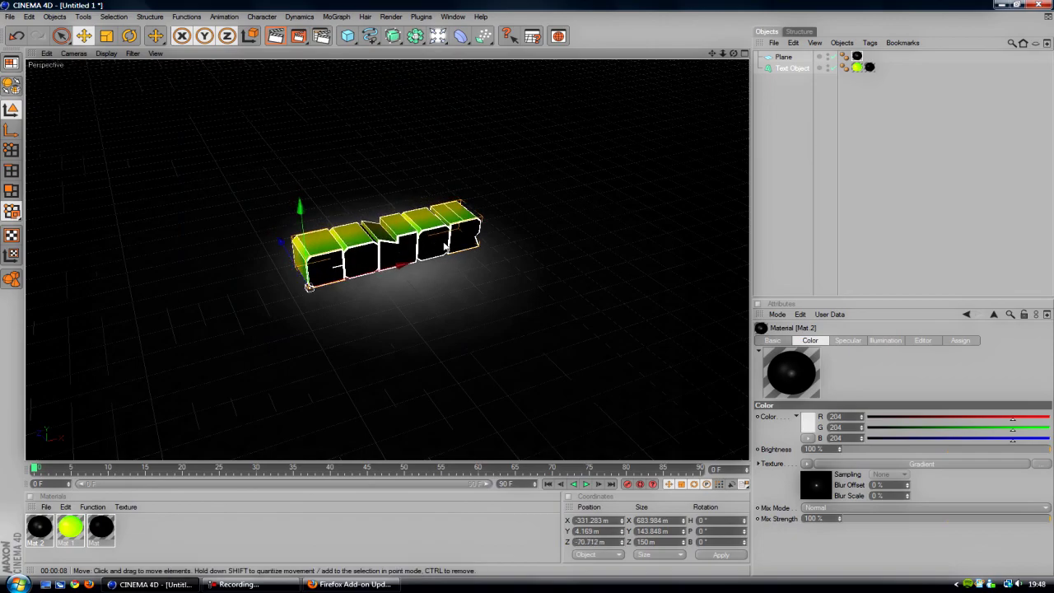
{"action": "scroll", "coordinate": [444, 245], "scroll_direction": "up", "scroll_amount": 6}
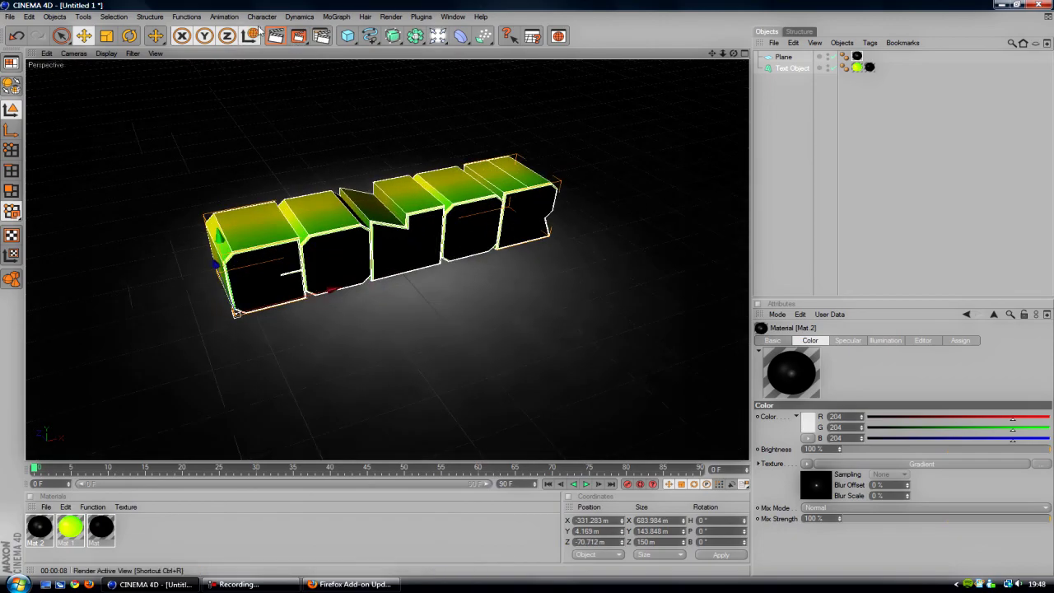
{"action": "left_click", "coordinate": [278, 36]}
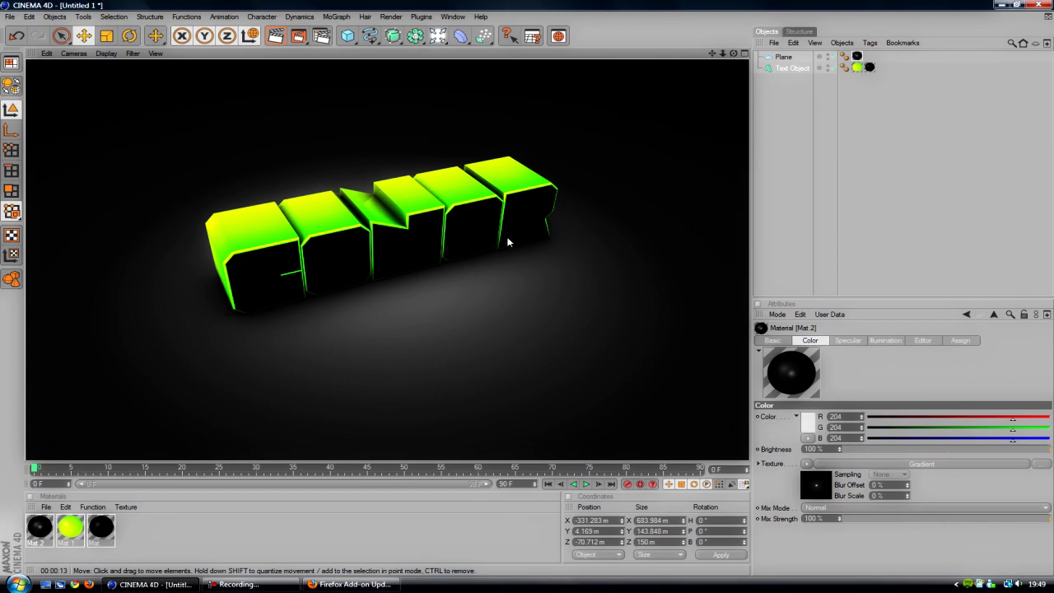
{"action": "left_click", "coordinate": [46, 584]}
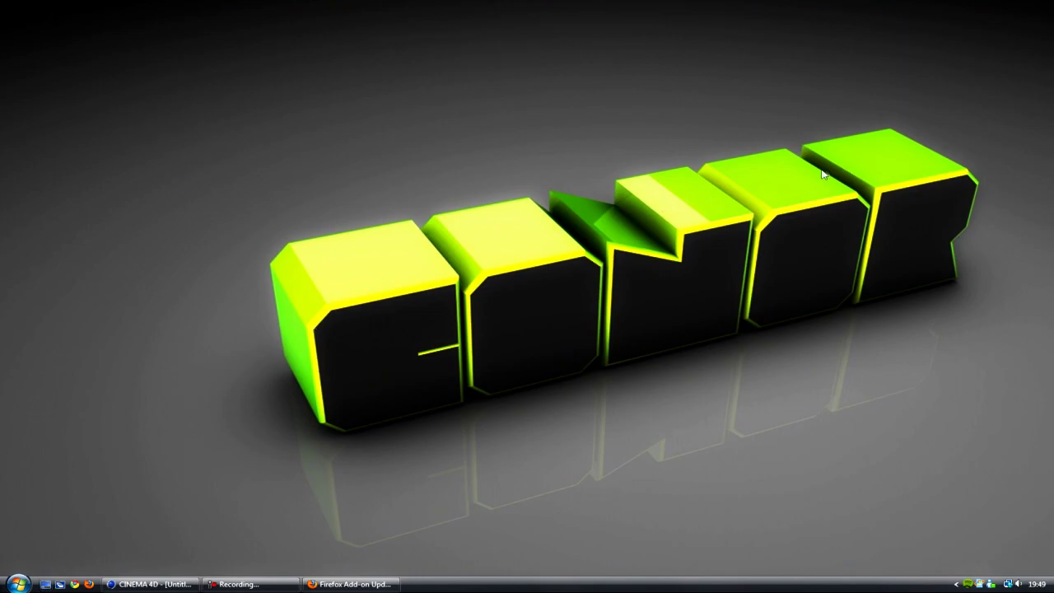
{"action": "left_click_drag", "start_coordinate": [179, 153], "coordinate": [671, 147]}
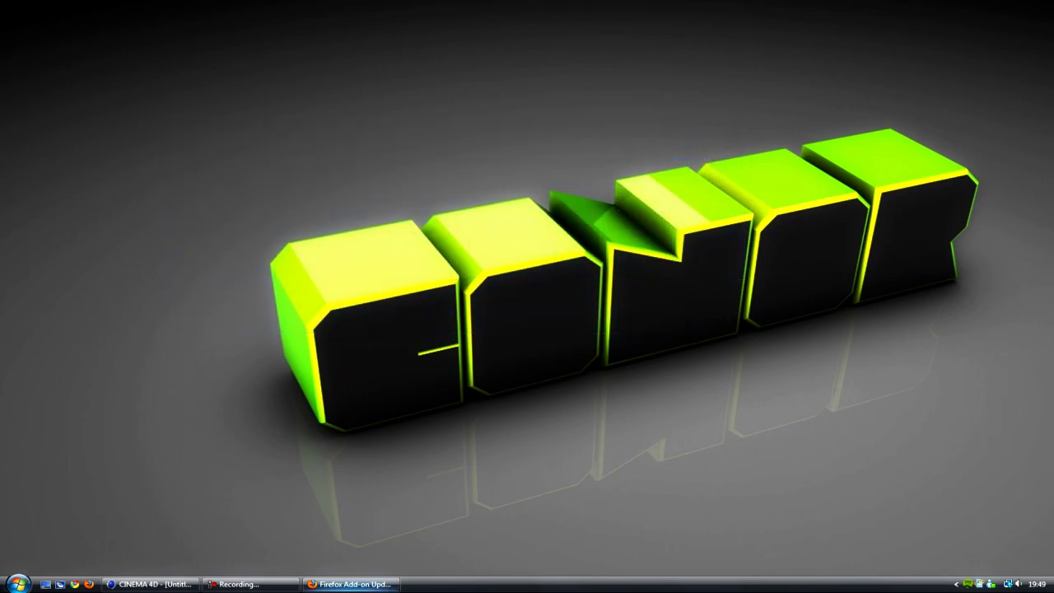
{"action": "left_click", "coordinate": [247, 584]}
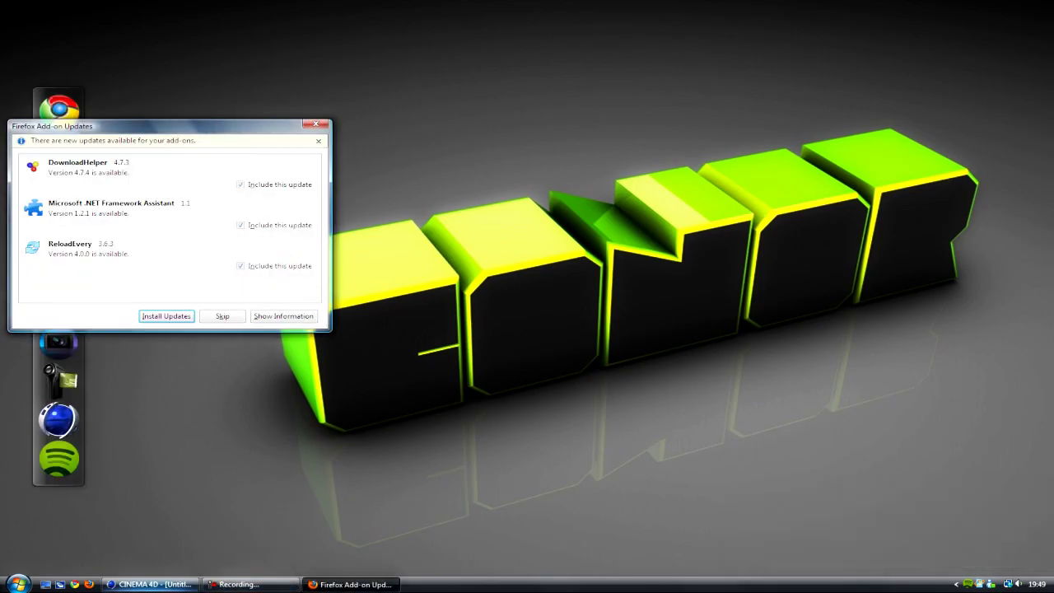
{"action": "left_click", "coordinate": [152, 583]}
- Add a new plane, Plane.1, and raise it high above the text
{"action": "left_click", "coordinate": [348, 35]}
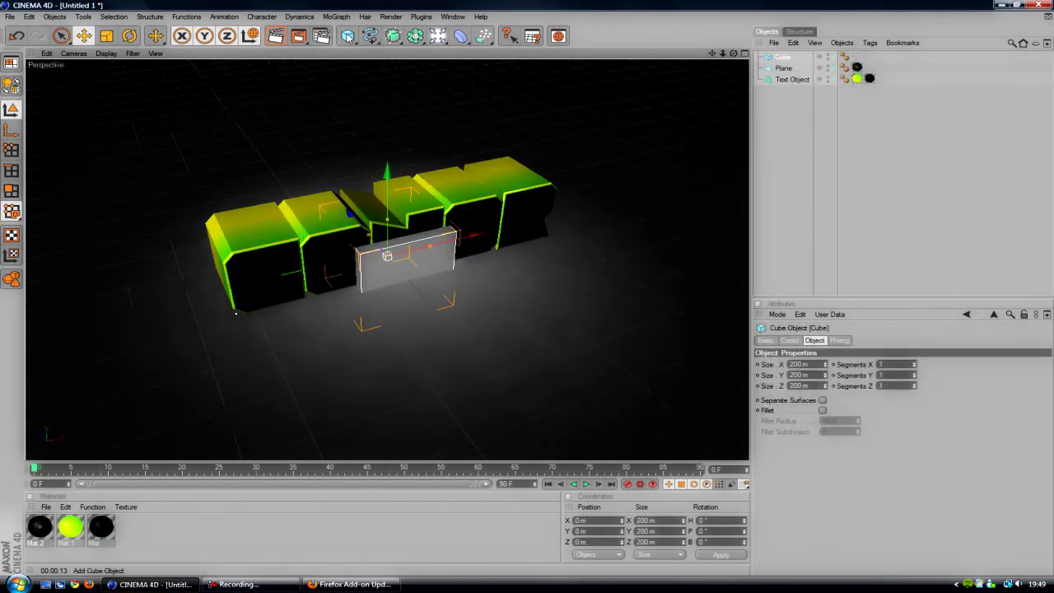
{"action": "key", "text": "Delete"}
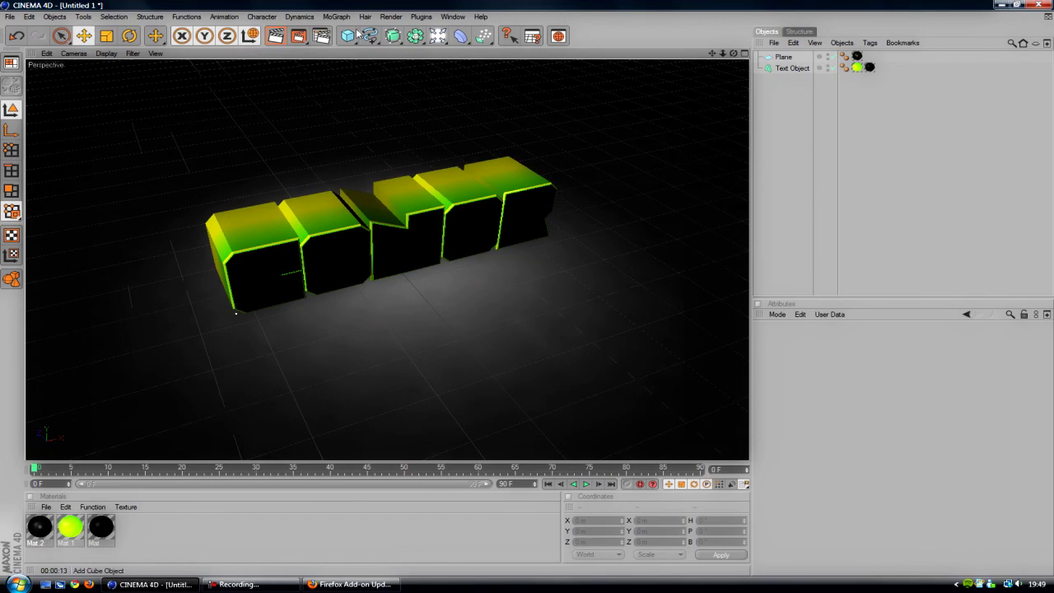
{"action": "left_click_drag", "start_coordinate": [347, 35], "coordinate": [447, 73]}
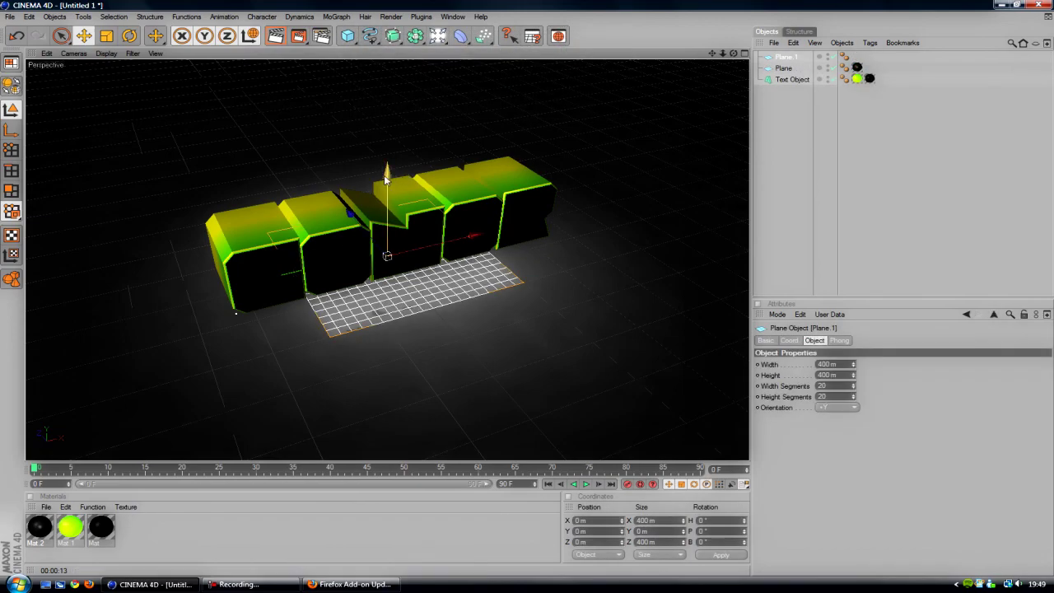
{"action": "left_click_drag", "start_coordinate": [387, 173], "coordinate": [387, 49]}
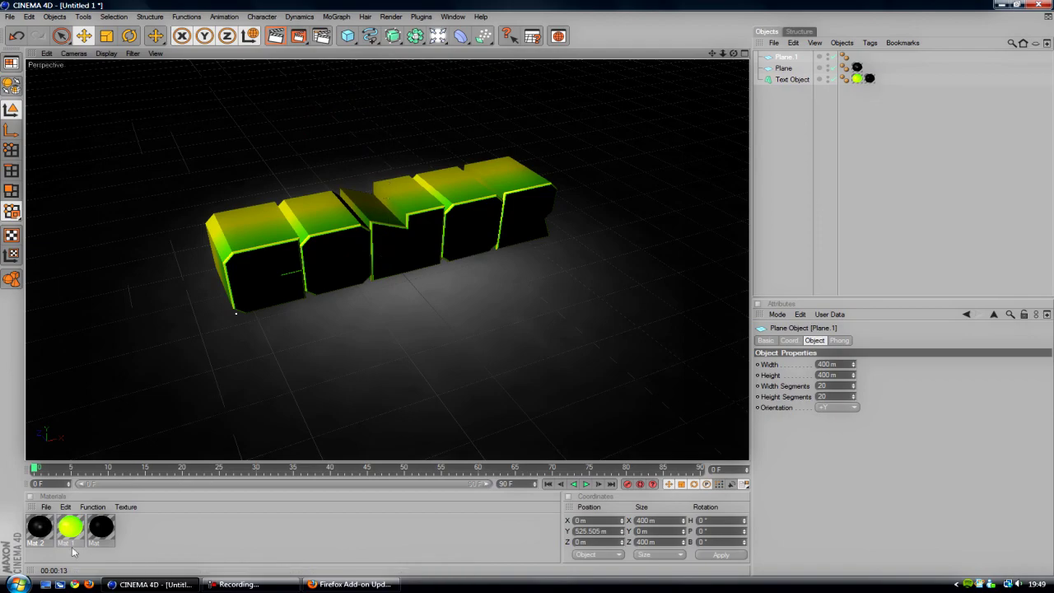
- Create Mat.3 with Luminance enabled at 165% brightness
{"action": "left_click", "coordinate": [117, 535]}
{"action": "double_click", "coordinate": [125, 536]}
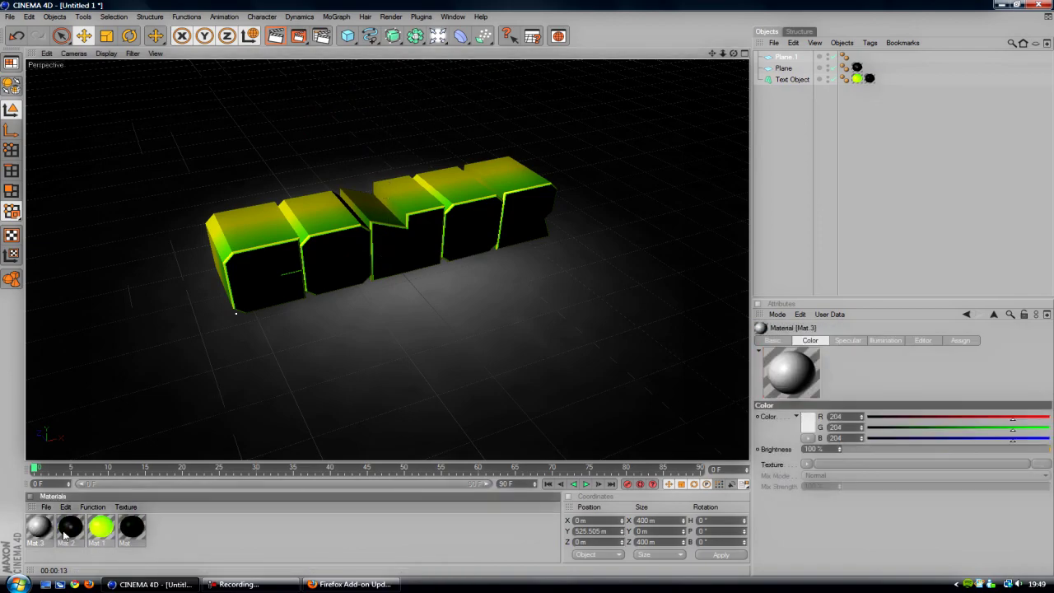
{"action": "double_click", "coordinate": [40, 527]}
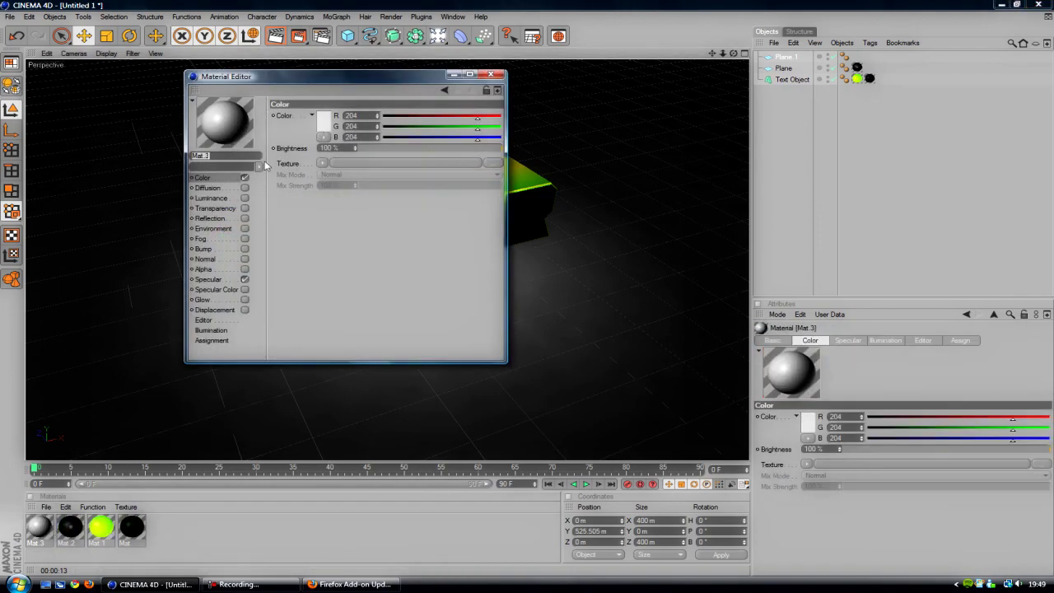
{"action": "left_click", "coordinate": [245, 199]}
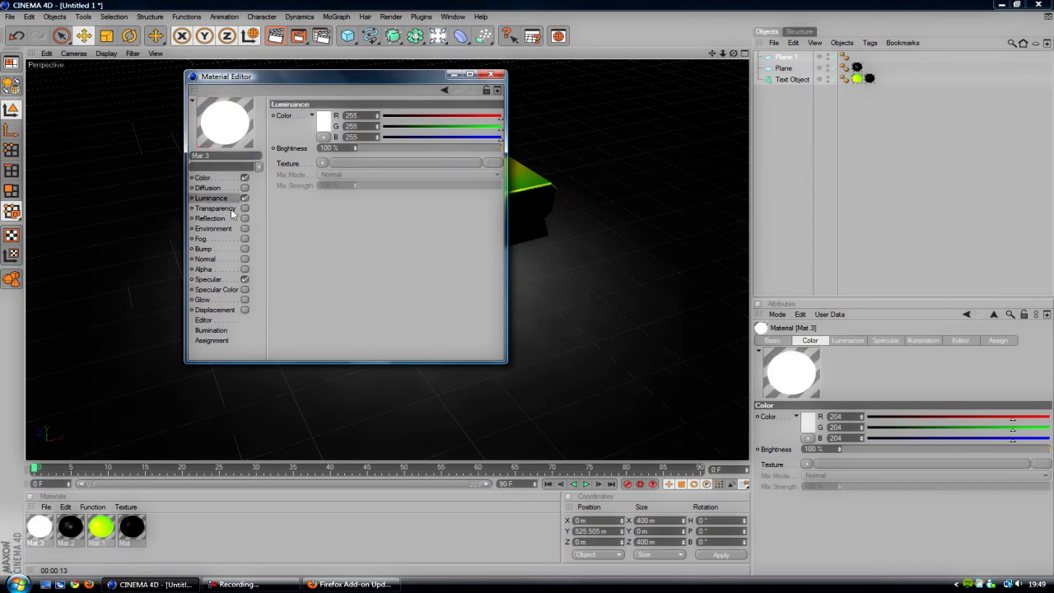
{"action": "left_click", "coordinate": [240, 217]}
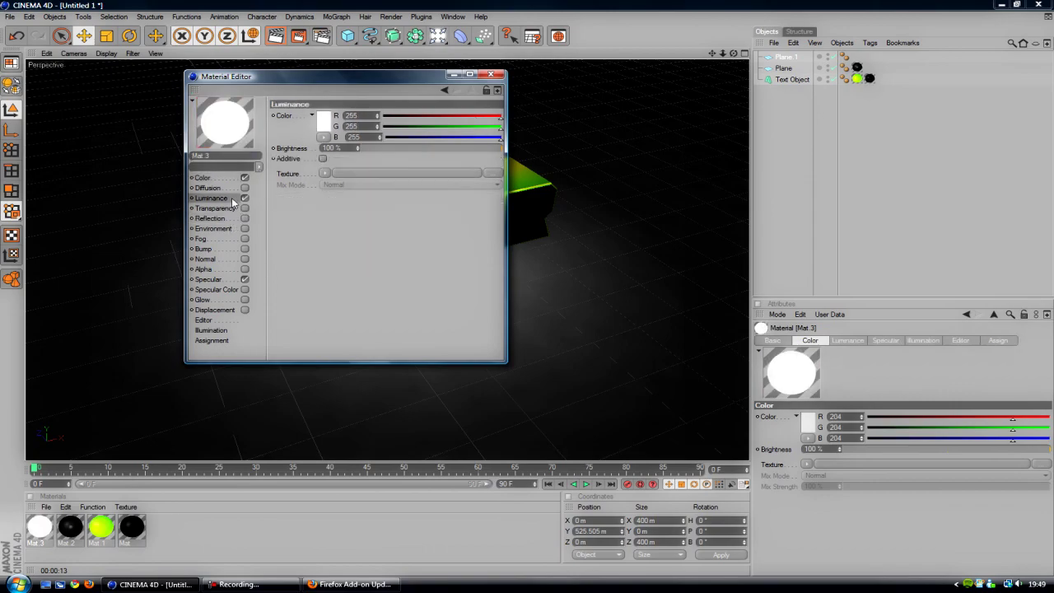
{"action": "left_click", "coordinate": [231, 197]}
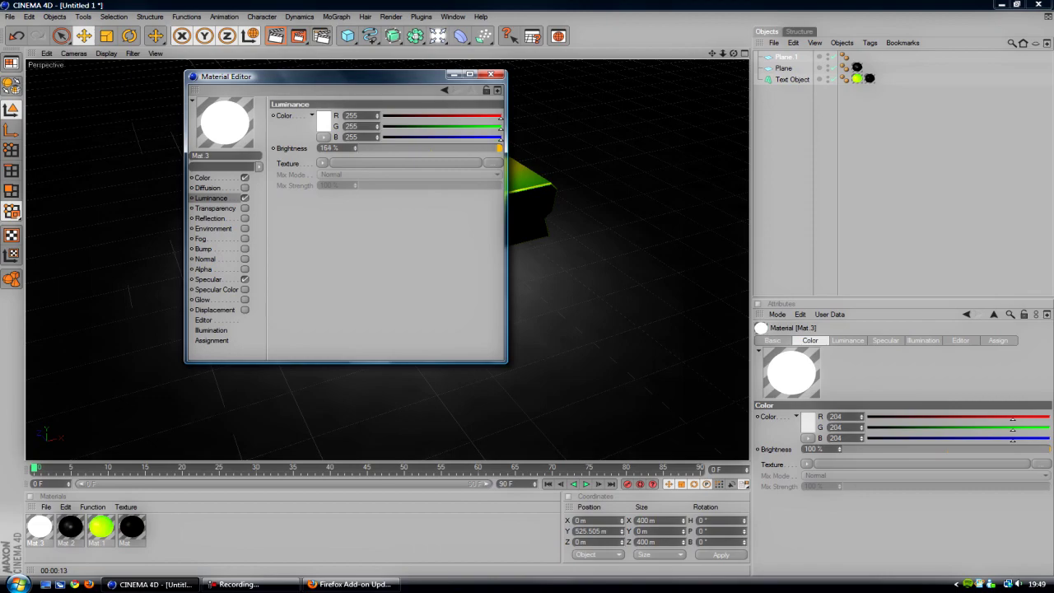
{"action": "left_click", "coordinate": [355, 146]}
- Add 7% reflection to Mat.3 and apply it to Plane.1
{"action": "left_click", "coordinate": [244, 218]}
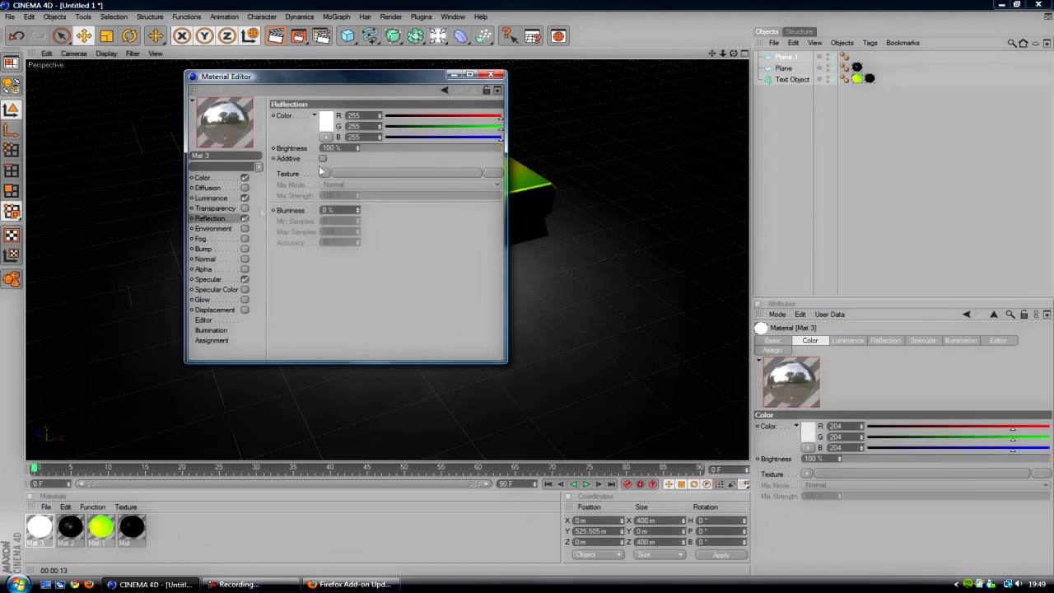
{"action": "left_click_drag", "start_coordinate": [386, 148], "coordinate": [371, 149]}
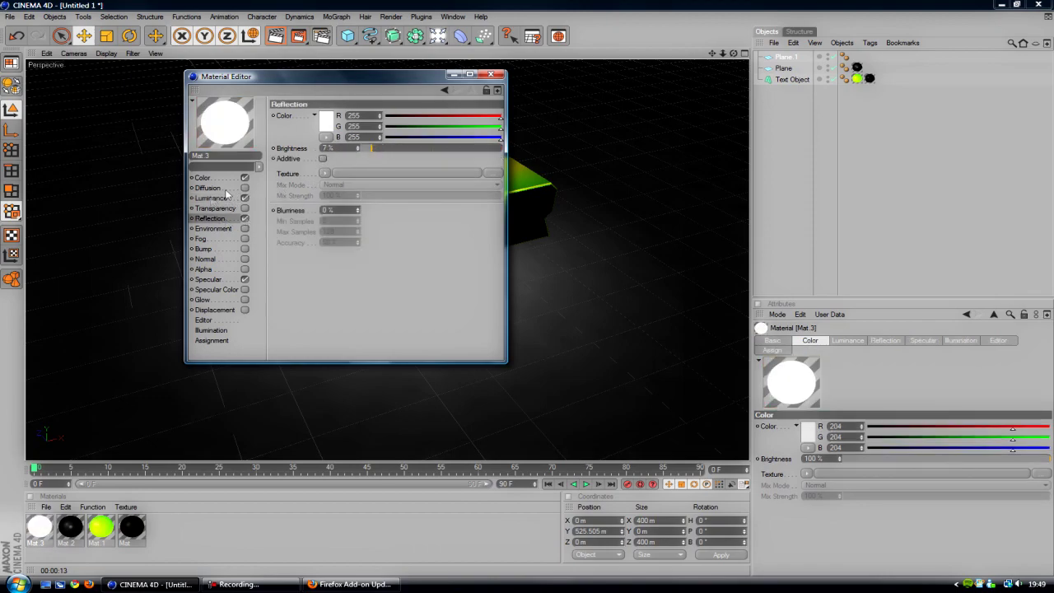
{"action": "left_click", "coordinate": [493, 76]}
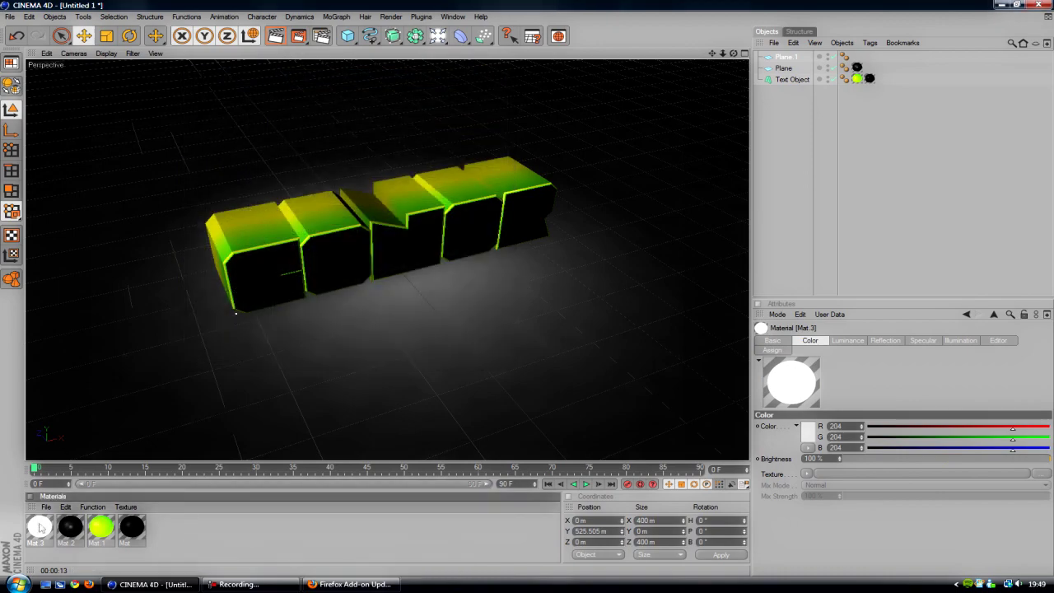
{"action": "left_click_drag", "start_coordinate": [755, 46], "coordinate": [787, 58]}
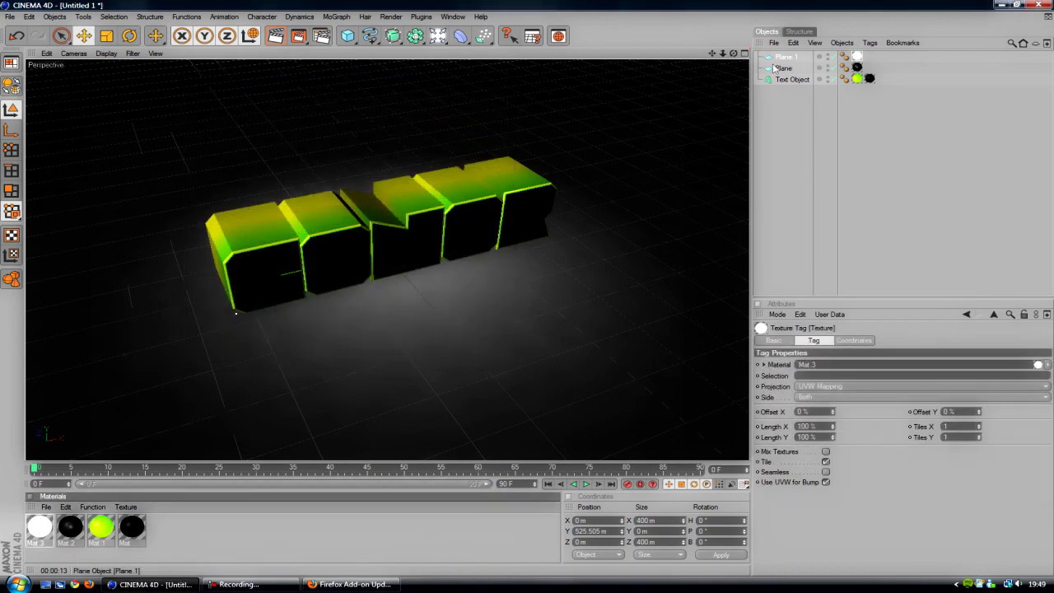
- Preview-render, drag Plane.1 down and back up to about Y 426 m, and re-render
{"action": "left_click", "coordinate": [276, 35]}
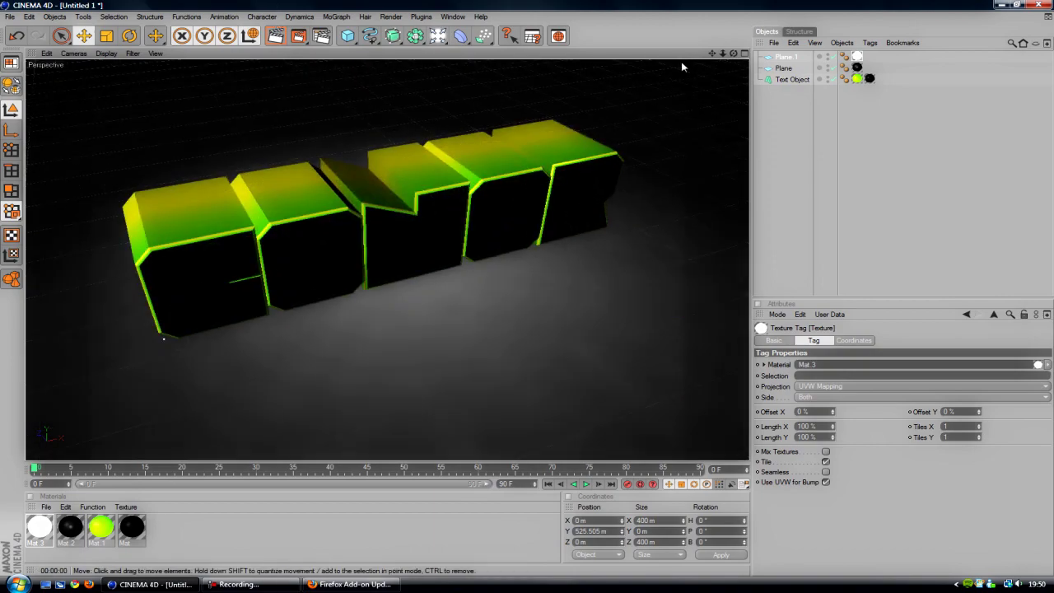
{"action": "scroll", "coordinate": [593, 130], "scroll_direction": "down", "scroll_amount": 3}
{"action": "left_click_drag", "start_coordinate": [593, 129], "coordinate": [353, 160], "text": "alt"}
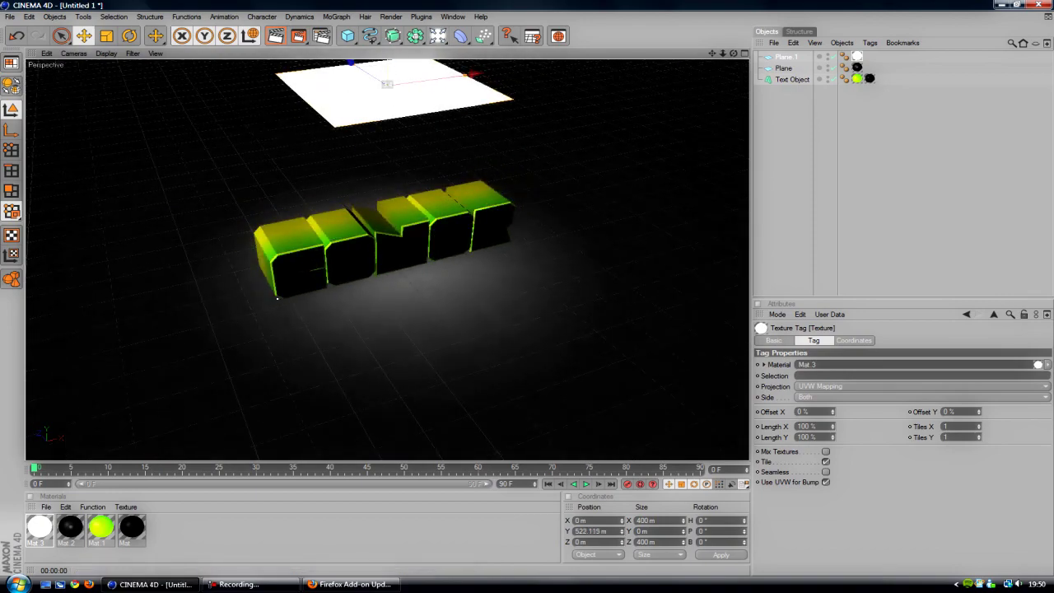
{"action": "left_click_drag", "start_coordinate": [461, 93], "coordinate": [466, 169]}
{"action": "scroll", "coordinate": [472, 180], "scroll_direction": "up", "scroll_amount": 3}
{"action": "scroll", "coordinate": [469, 175], "scroll_direction": "up", "scroll_amount": 4}
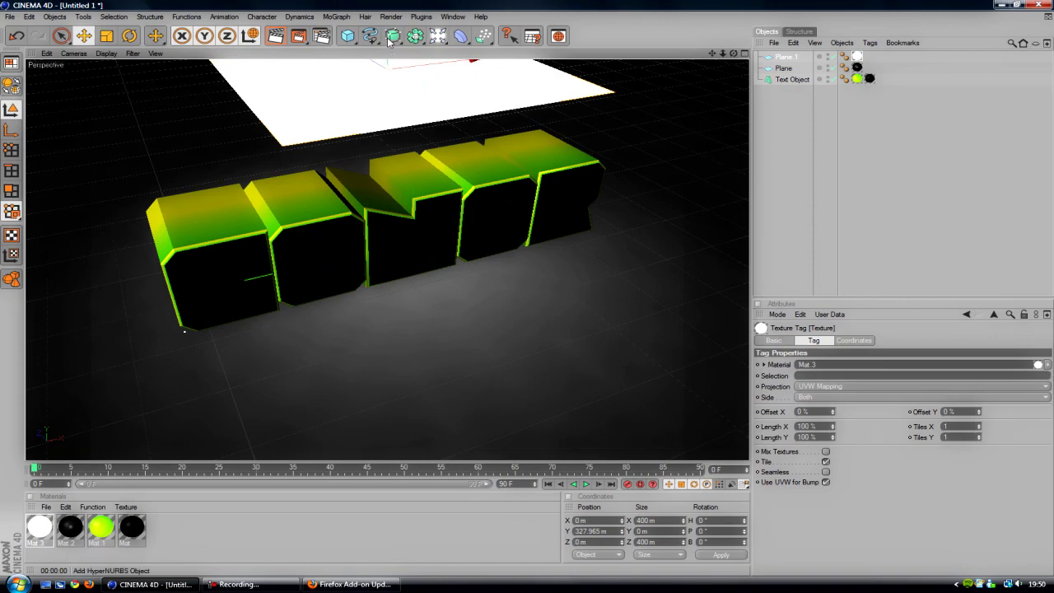
{"action": "left_click_drag", "start_coordinate": [390, 64], "coordinate": [388, 56]}
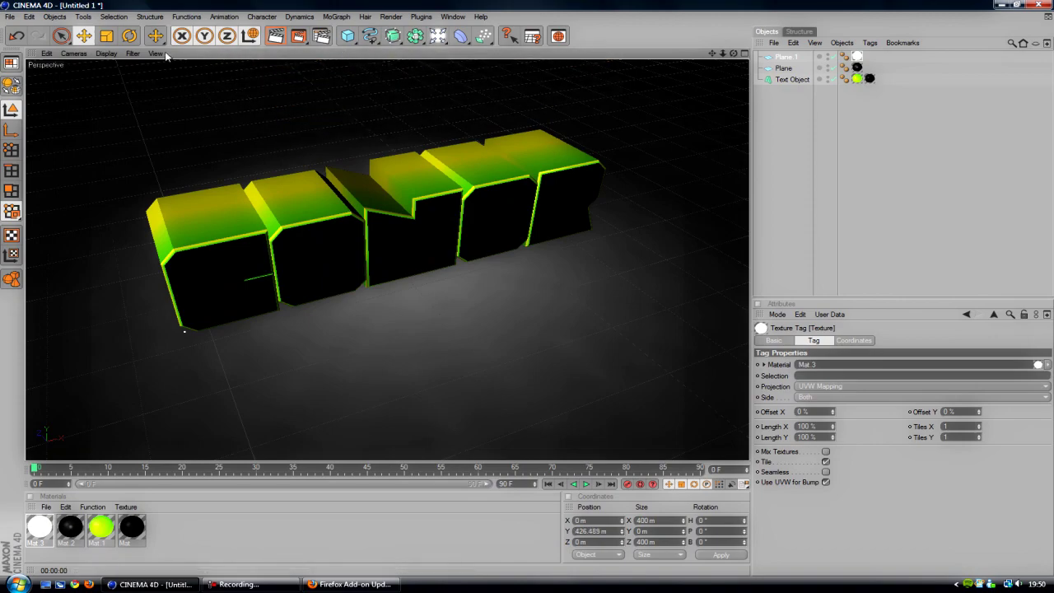
{"action": "left_click", "coordinate": [277, 42]}
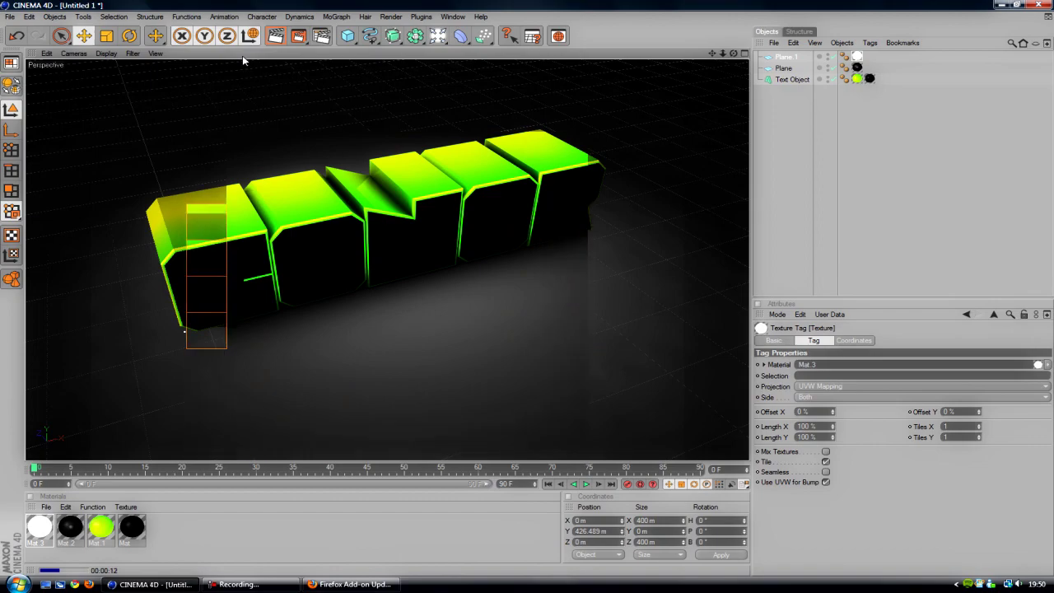
{"action": "left_click", "coordinate": [247, 40]}
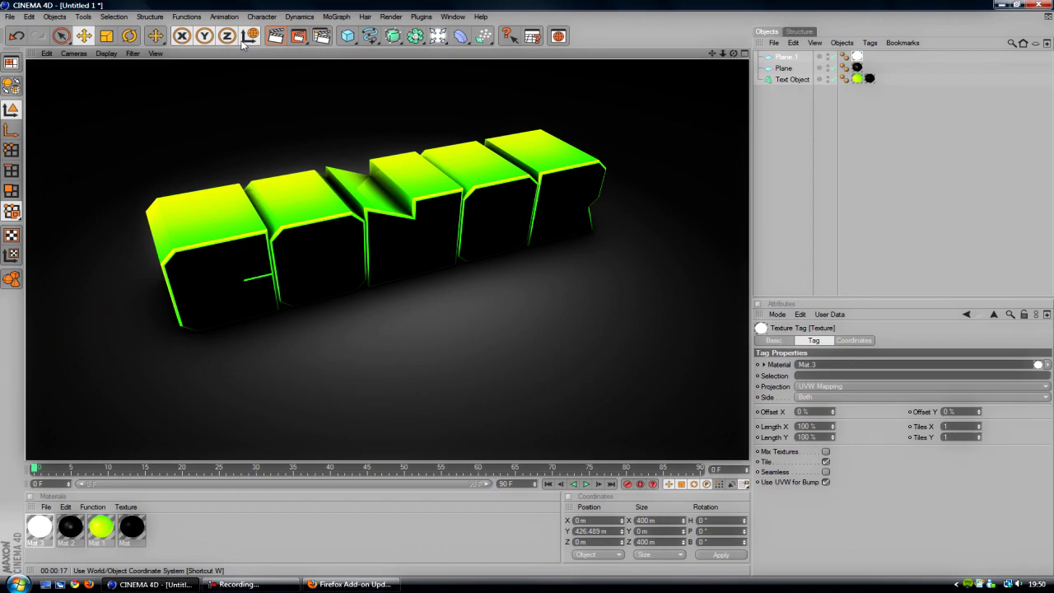
- Recolour Mat.1's Color gradient knots to cyan on the left and blue on the right
{"action": "double_click", "coordinate": [101, 527]}
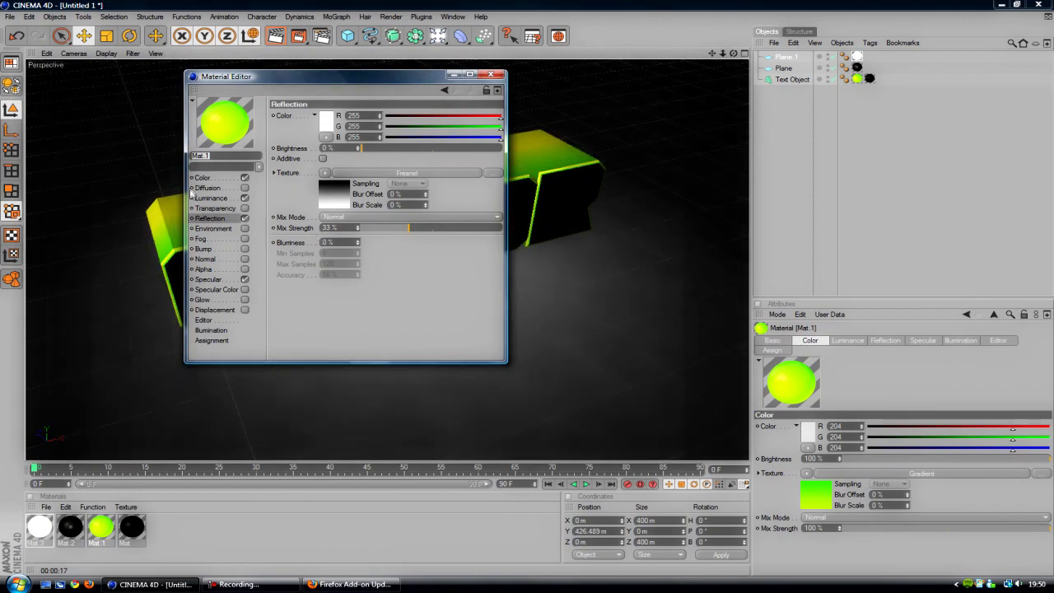
{"action": "left_click", "coordinate": [202, 178]}
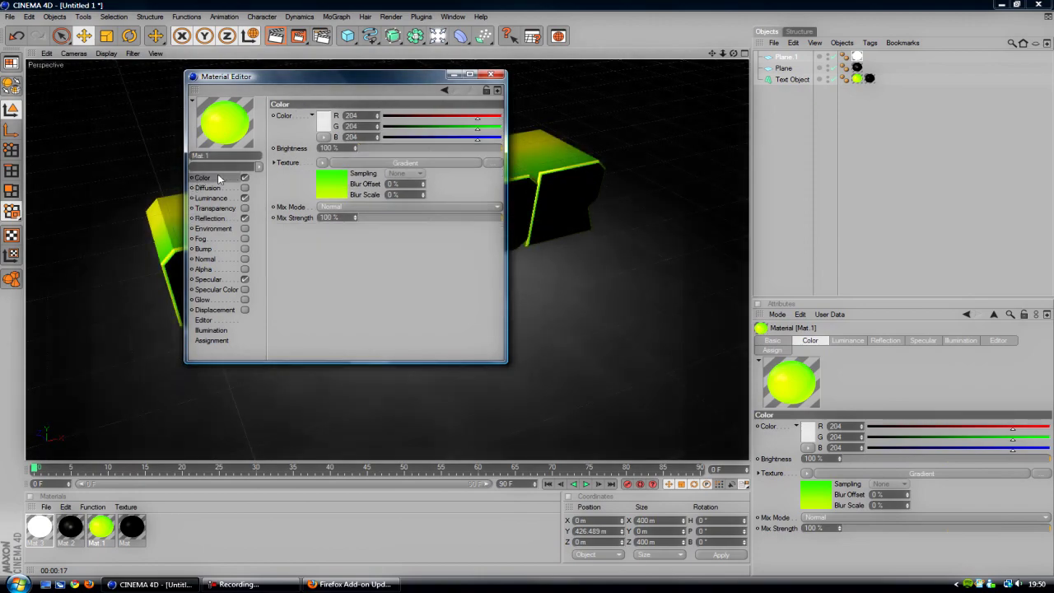
{"action": "left_click", "coordinate": [333, 186]}
{"action": "double_click", "coordinate": [315, 187]}
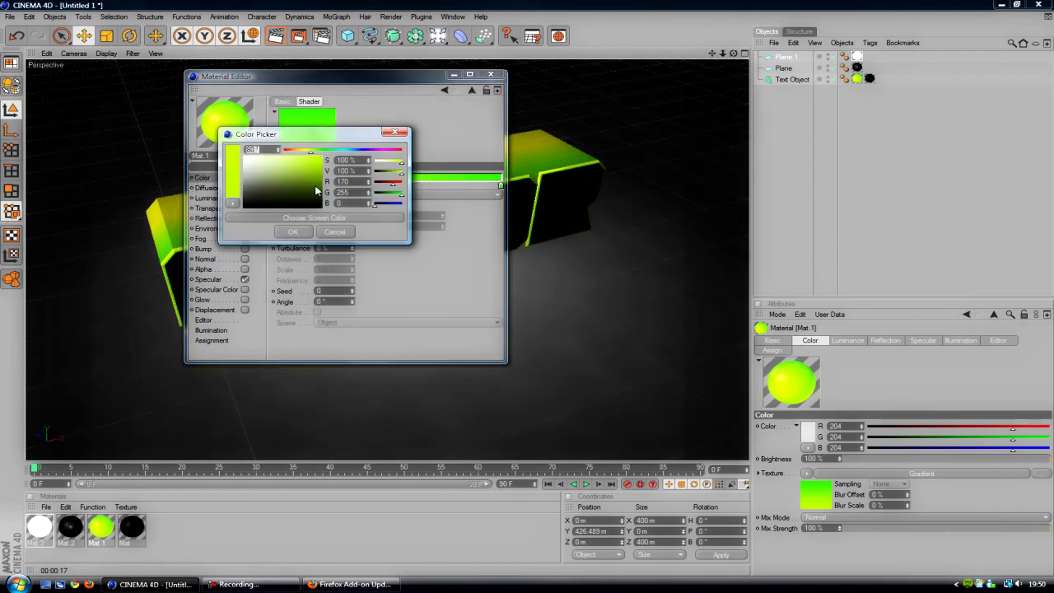
{"action": "left_click", "coordinate": [345, 153]}
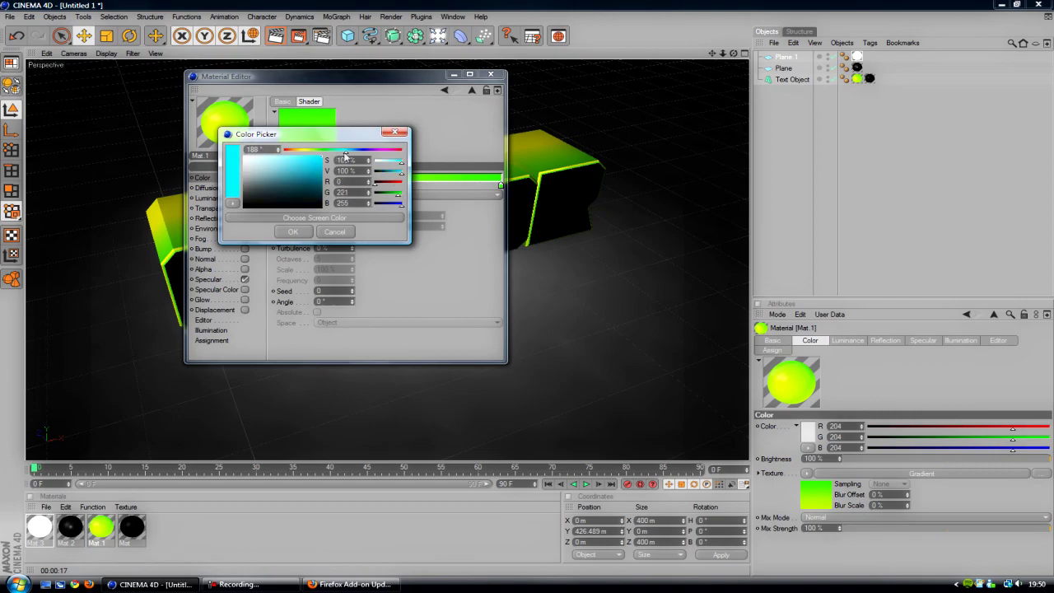
{"action": "left_click", "coordinate": [293, 231]}
{"action": "double_click", "coordinate": [500, 187]}
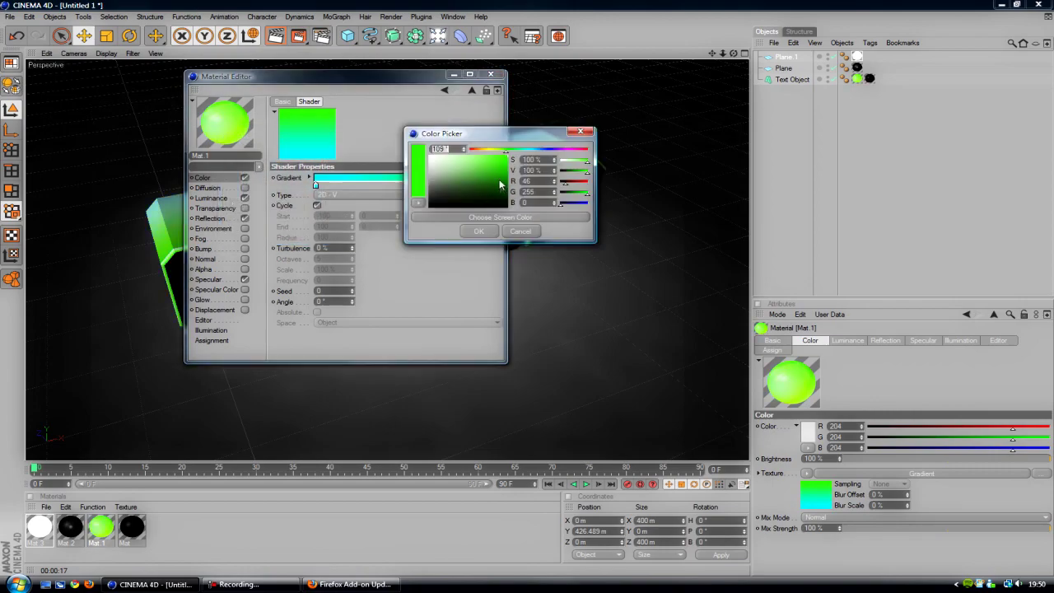
{"action": "left_click", "coordinate": [538, 150]}
{"action": "left_click", "coordinate": [478, 232]}
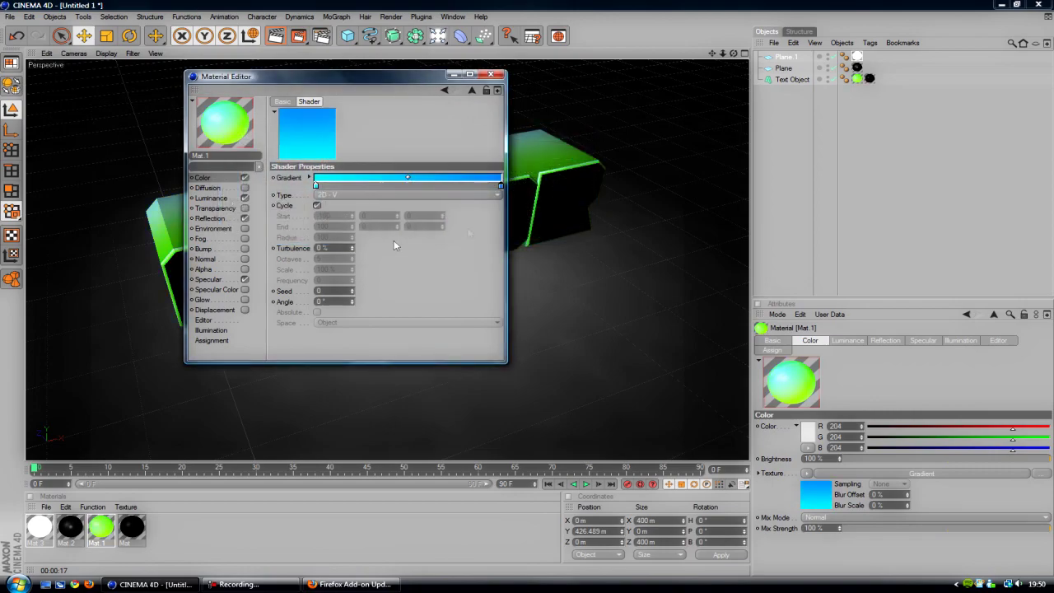
- Copy the cyan-to-blue gradient from the Color channel into the Luminance channel
{"action": "left_click", "coordinate": [200, 177]}
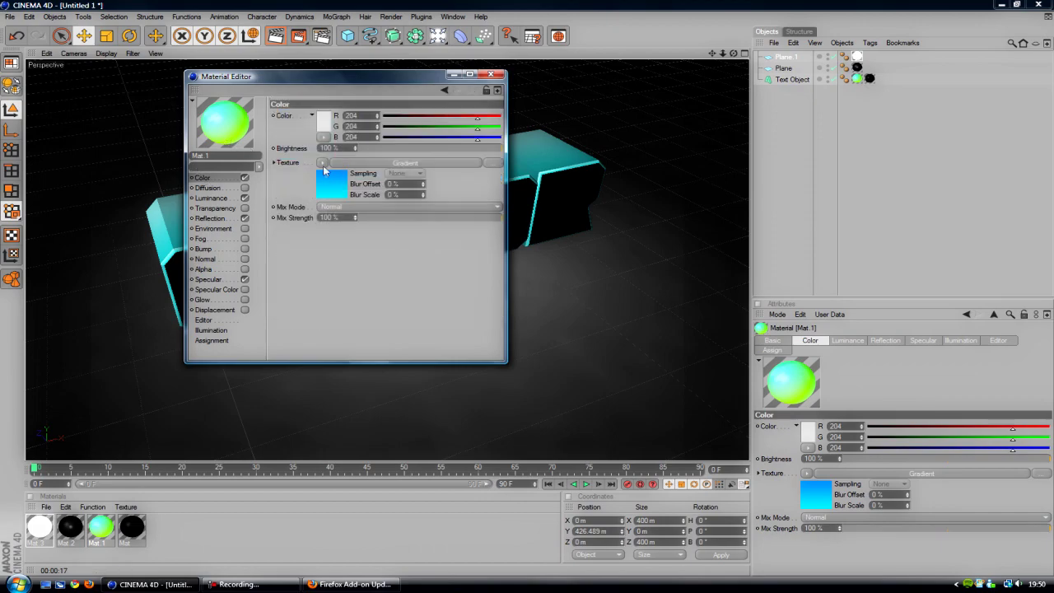
{"action": "left_click", "coordinate": [322, 163]}
{"action": "left_click", "coordinate": [341, 220]}
{"action": "left_click", "coordinate": [211, 198]}
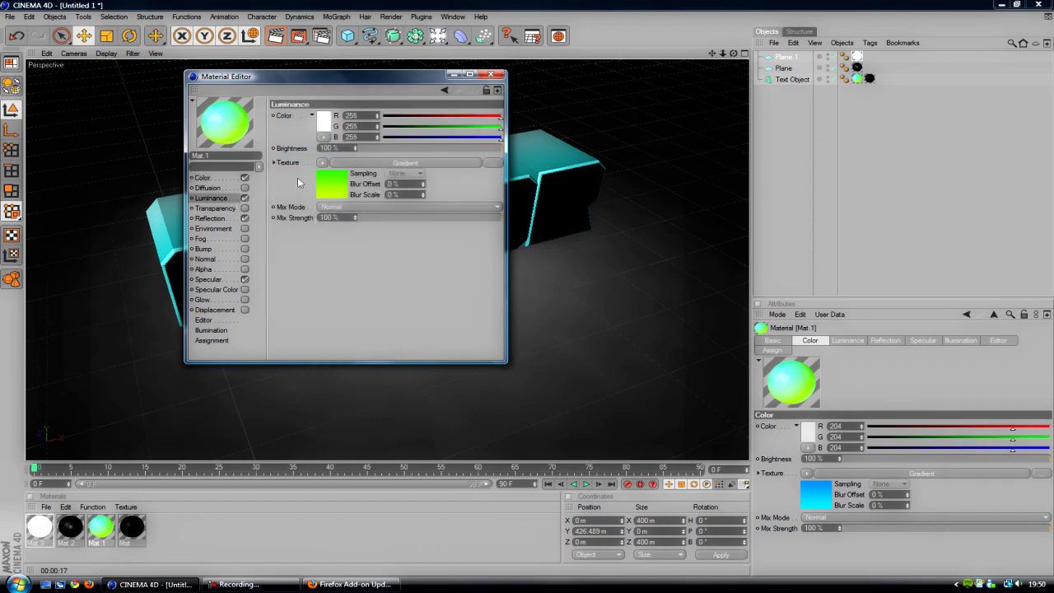
{"action": "left_click", "coordinate": [322, 163]}
{"action": "left_click", "coordinate": [338, 231]}
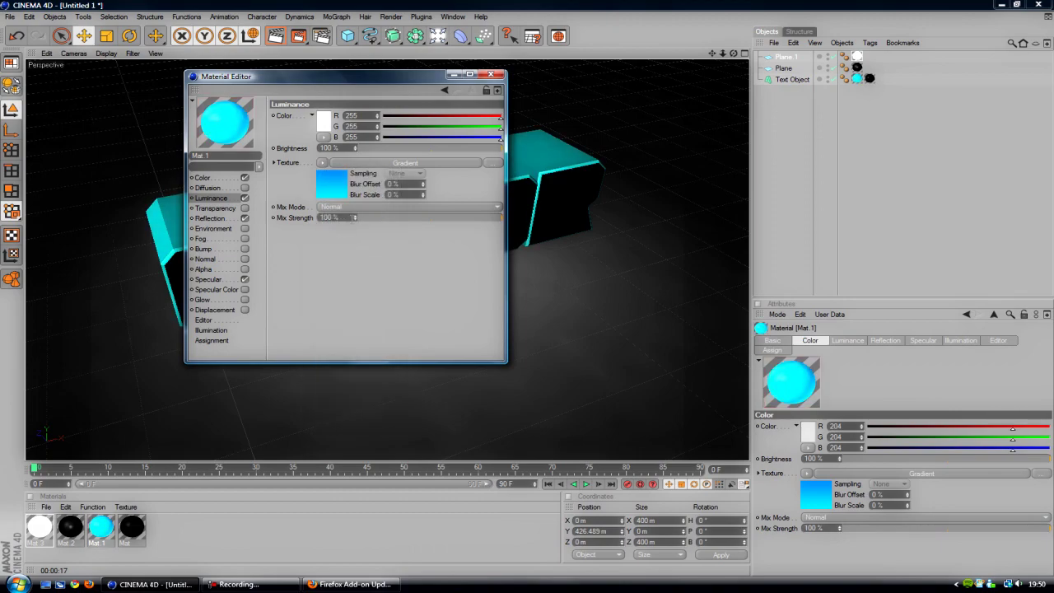
{"action": "left_click", "coordinate": [492, 74]}
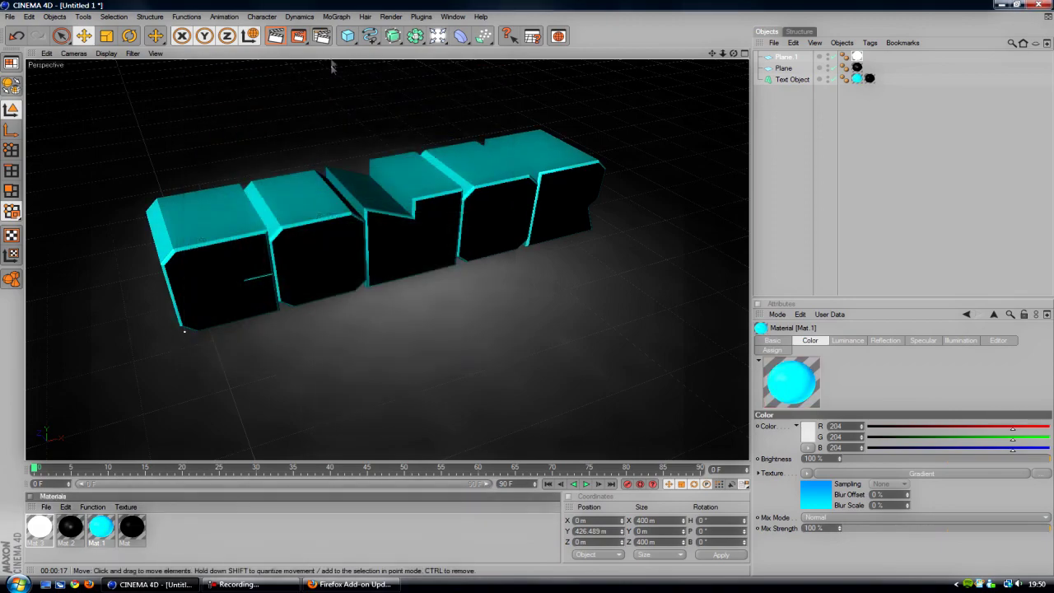
- Render the active view to check the text's cyan sides and black fronts
{"action": "left_click", "coordinate": [277, 41]}
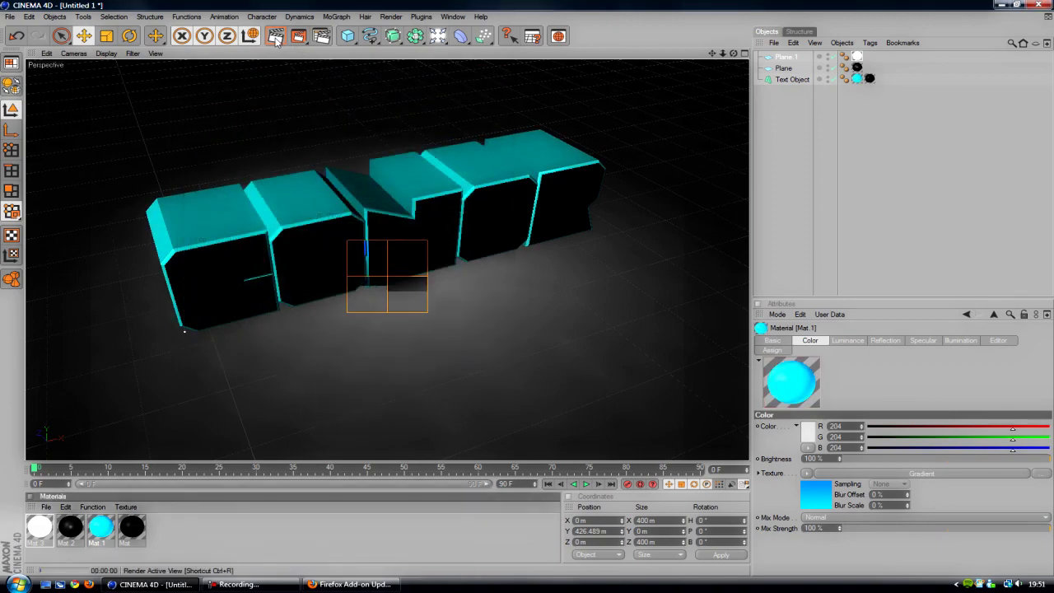